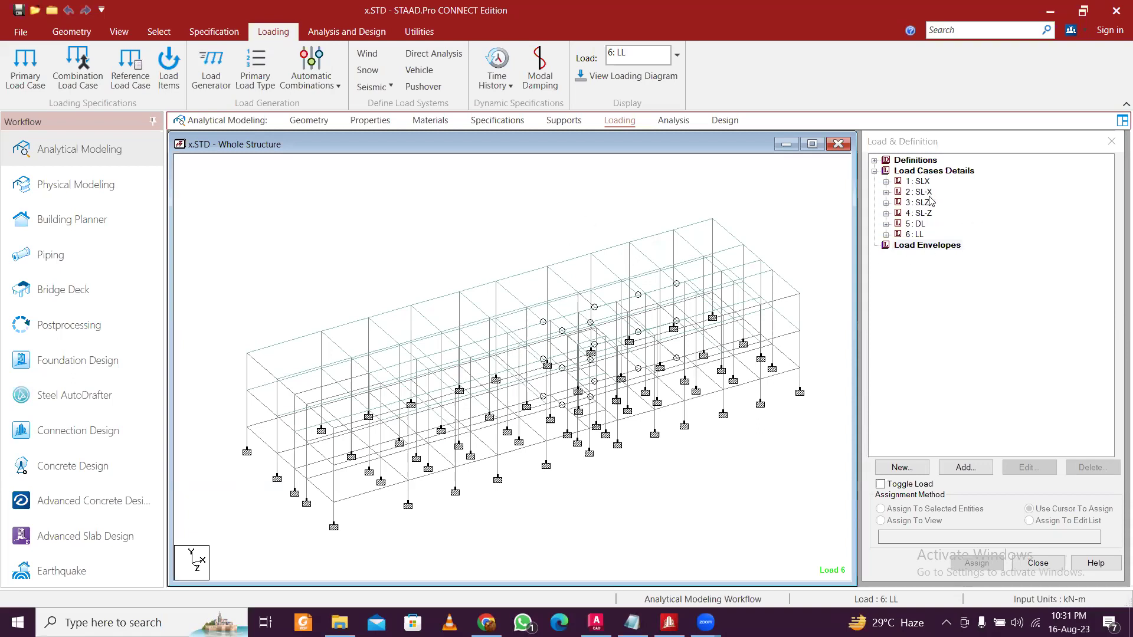
Add primary load case 7 titled "Modal Load" with loading type None
{"action": "left_click", "coordinate": [945, 175]}
{"action": "left_click", "coordinate": [943, 171]}
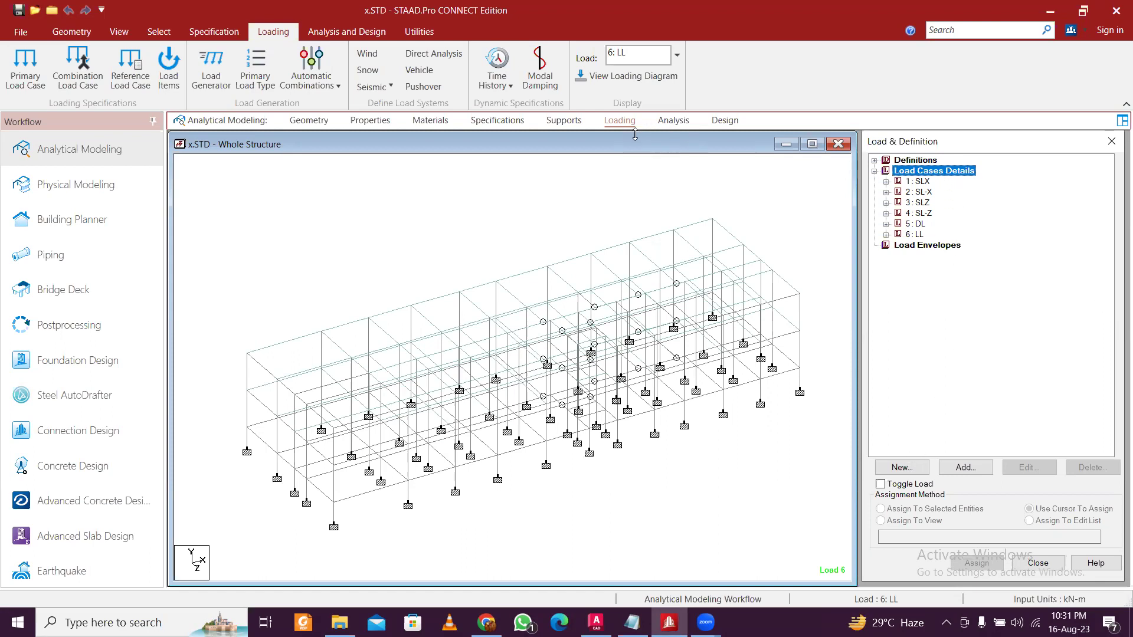
{"action": "left_click", "coordinate": [963, 468]}
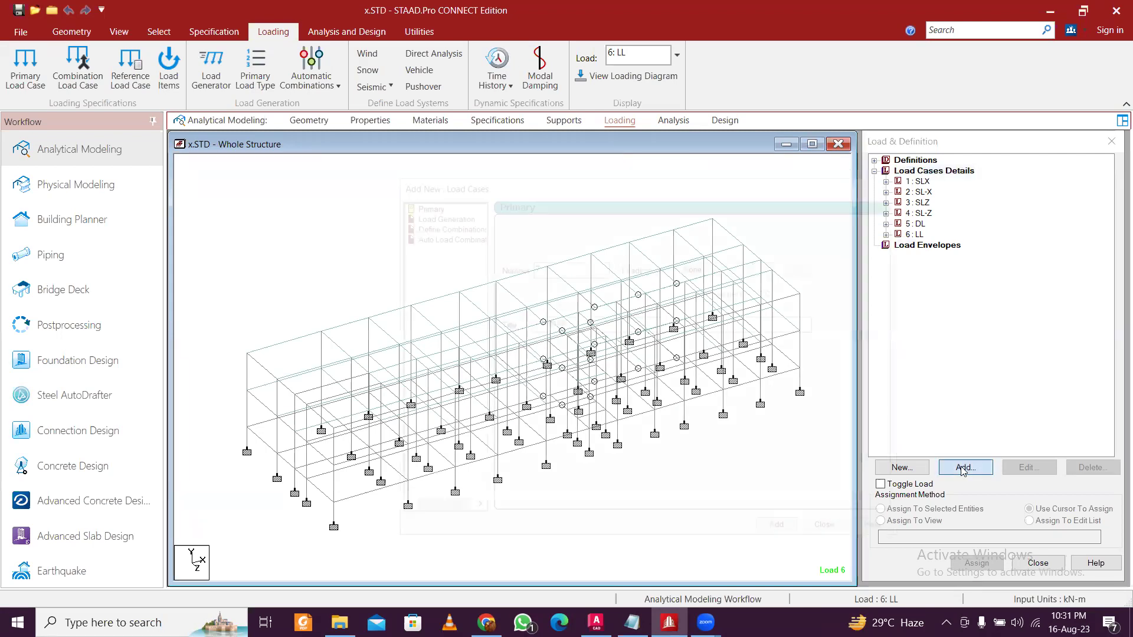
{"action": "left_click_drag", "start_coordinate": [625, 179], "coordinate": [517, 93]}
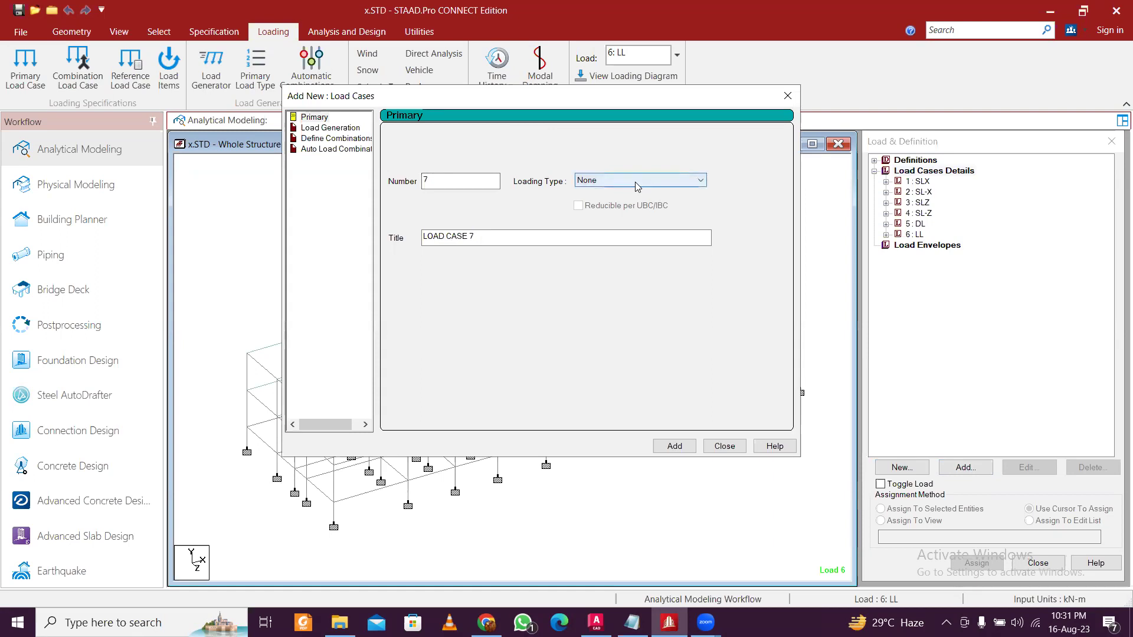
{"action": "left_click_drag", "start_coordinate": [511, 242], "coordinate": [275, 221]}
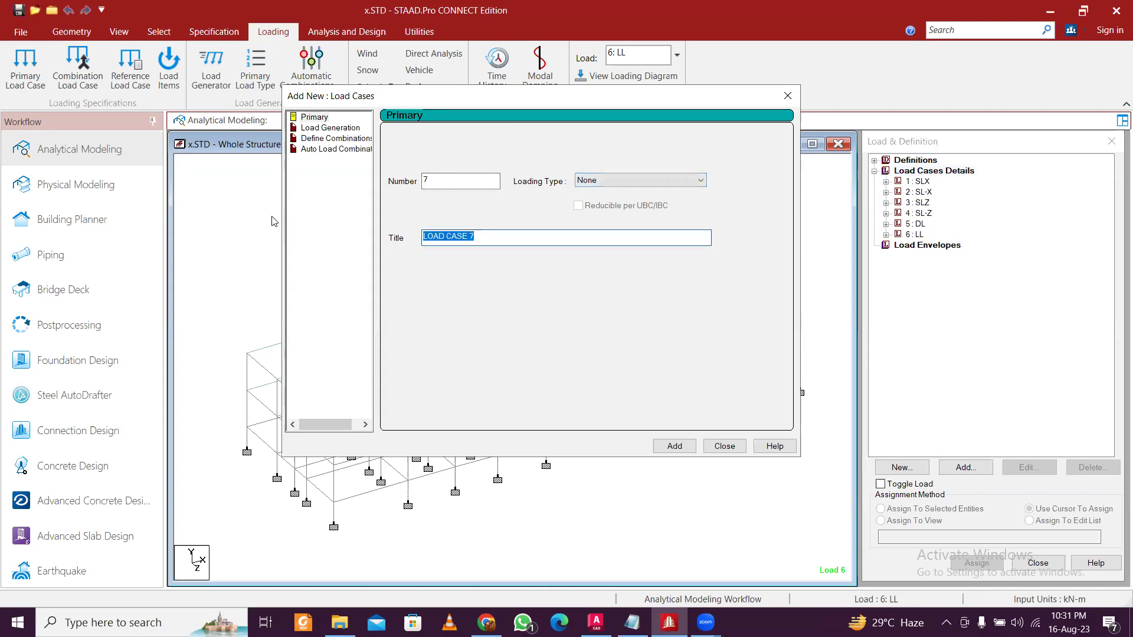
{"action": "type", "text": "Mop"}
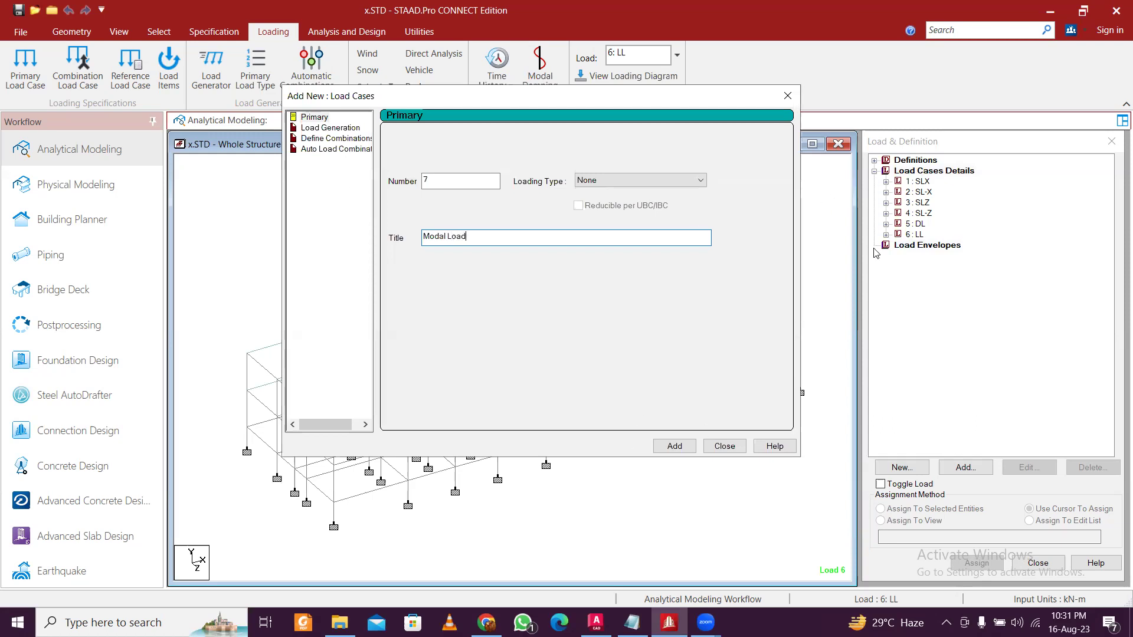
{"action": "left_click", "coordinate": [674, 446]}
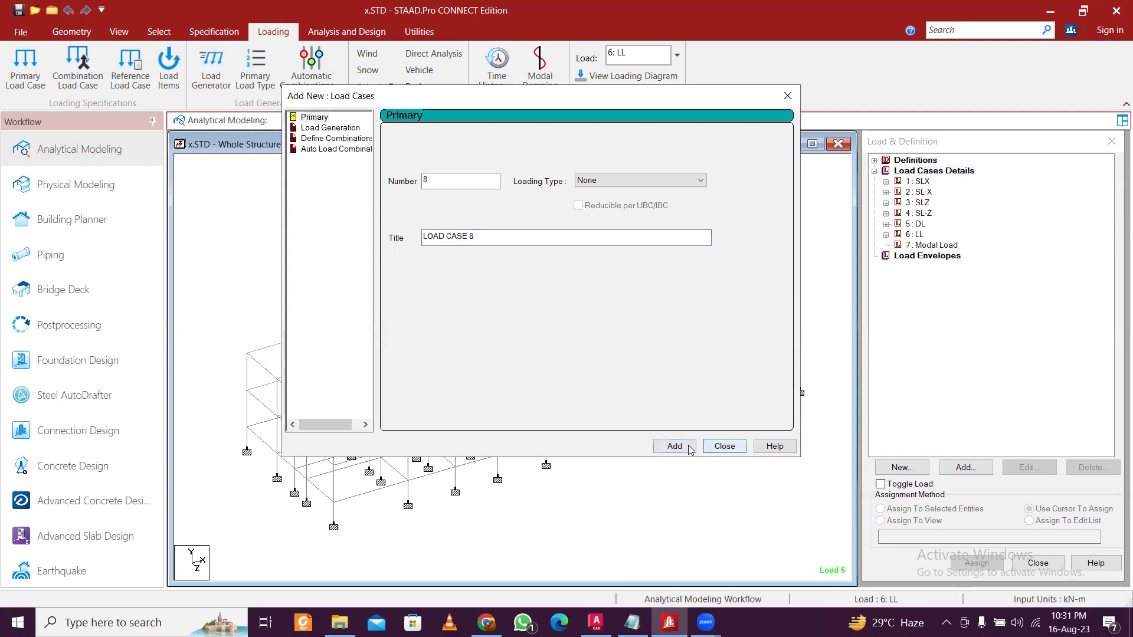
{"action": "left_click", "coordinate": [724, 446]}
Add a Modal Calculation frequency item to the Modal Load case without considering the missing mass mode
{"action": "left_click", "coordinate": [936, 245]}
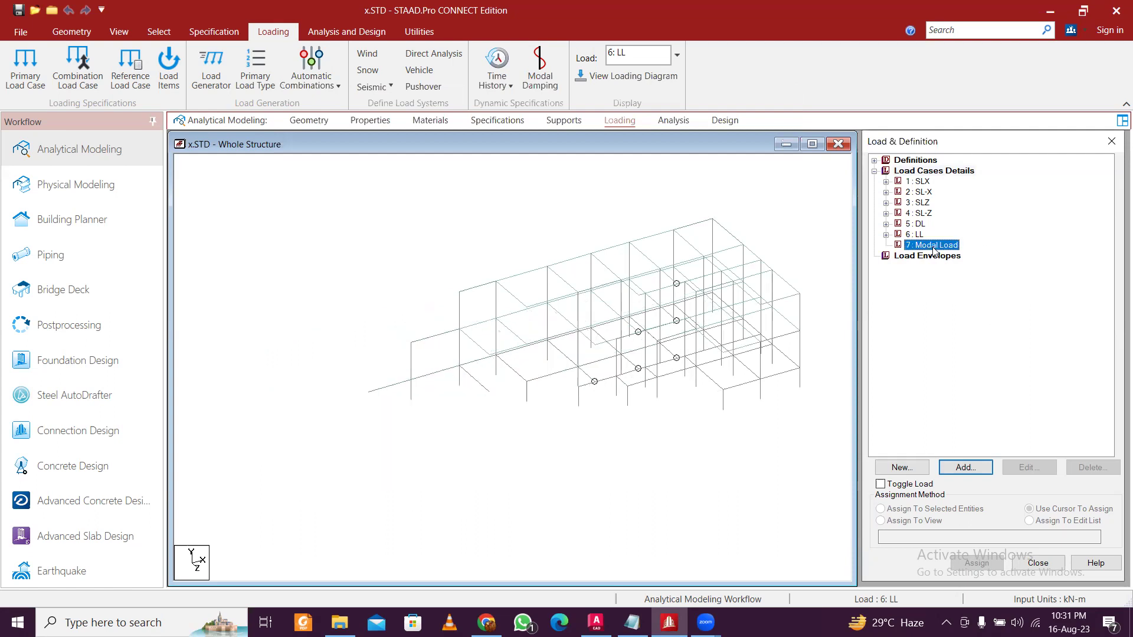
{"action": "left_click", "coordinate": [964, 467]}
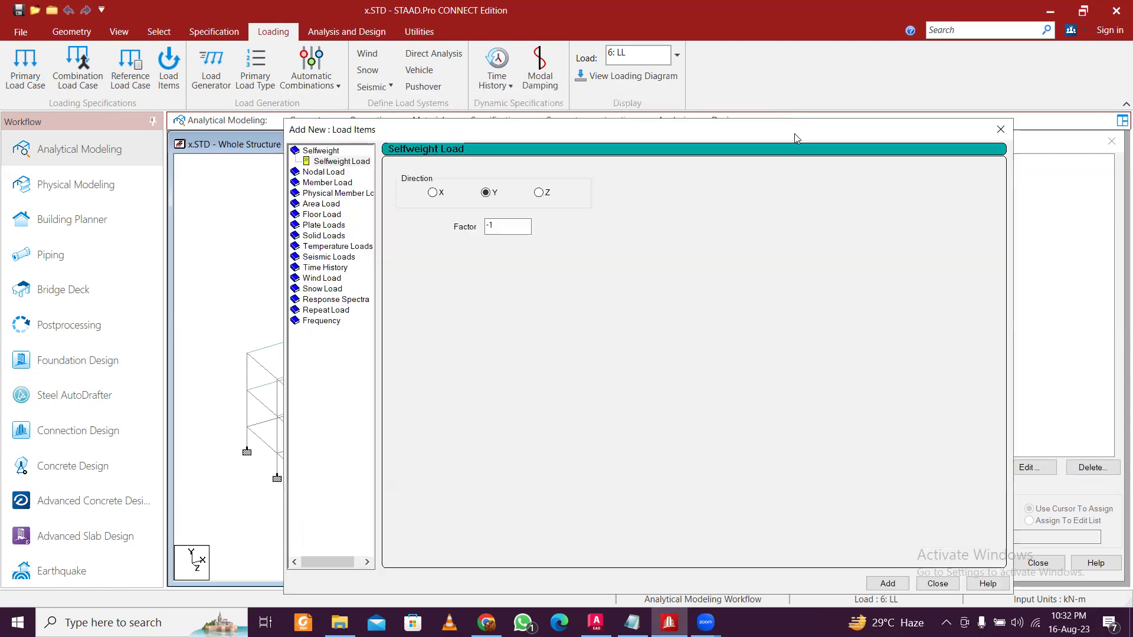
{"action": "left_click_drag", "start_coordinate": [791, 137], "coordinate": [590, 23]}
{"action": "double_click", "coordinate": [112, 212]}
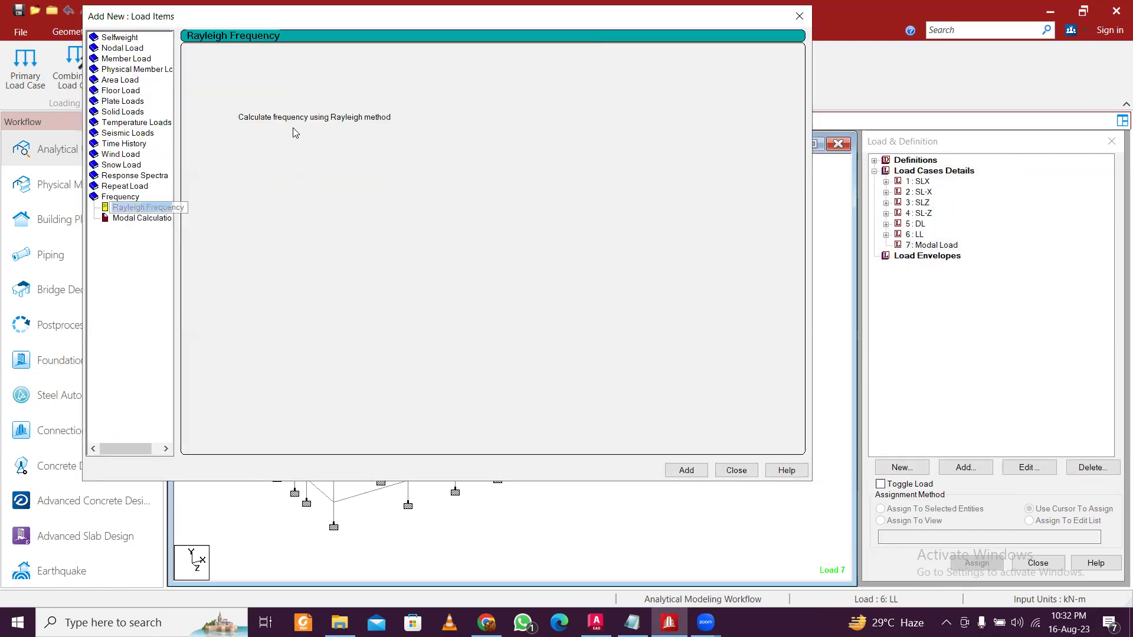
{"action": "left_click", "coordinate": [144, 219]}
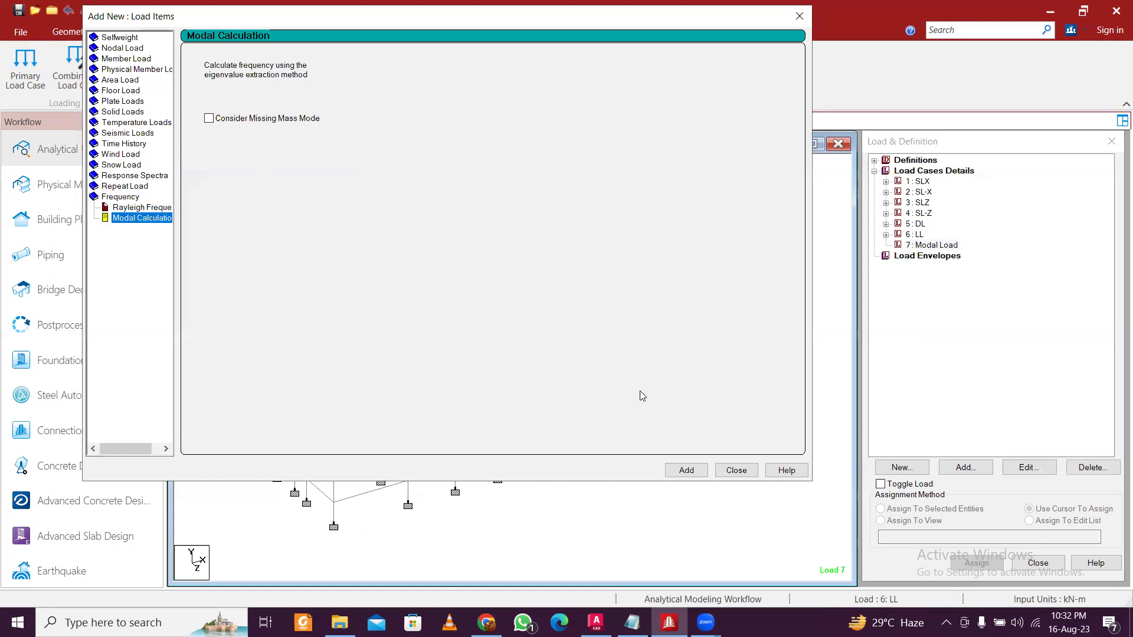
{"action": "key", "text": "Return"}
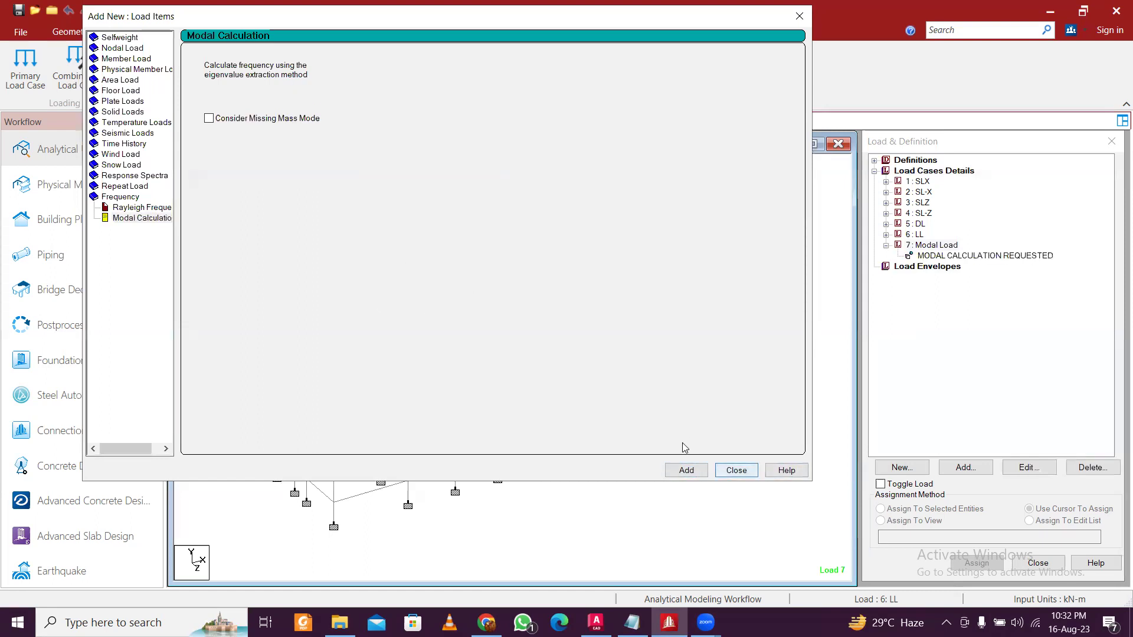
{"action": "key", "text": "Return"}
Add a selfweight load in the X direction with factor 1 to the Modal Load case
{"action": "left_click", "coordinate": [949, 245]}
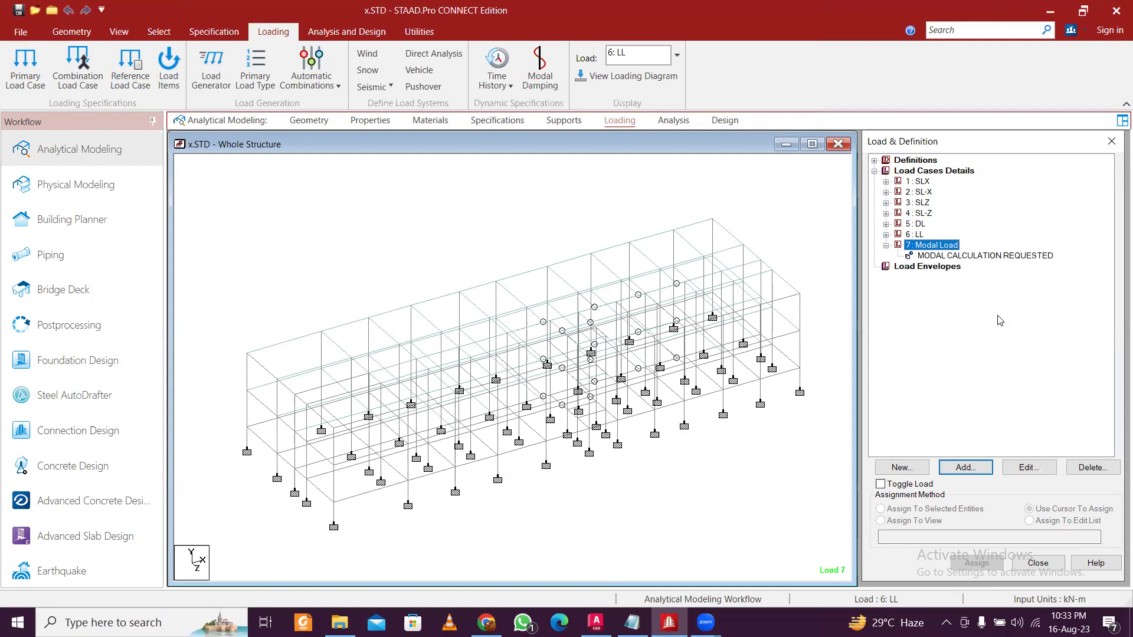
{"action": "left_click", "coordinate": [964, 466]}
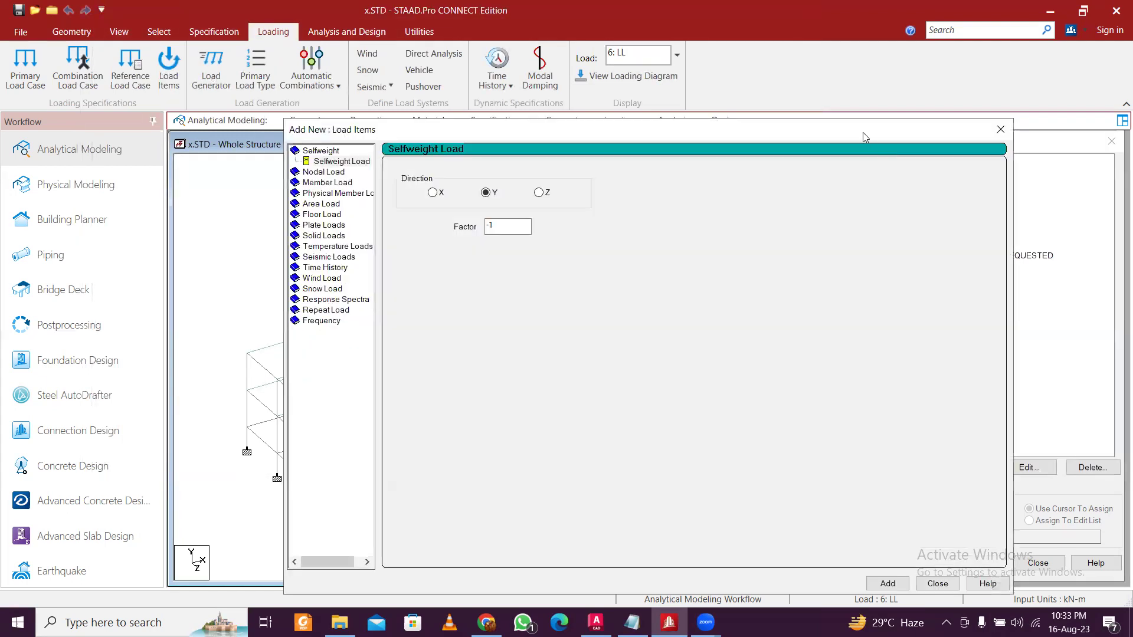
{"action": "left_click_drag", "start_coordinate": [863, 137], "coordinate": [814, 74]}
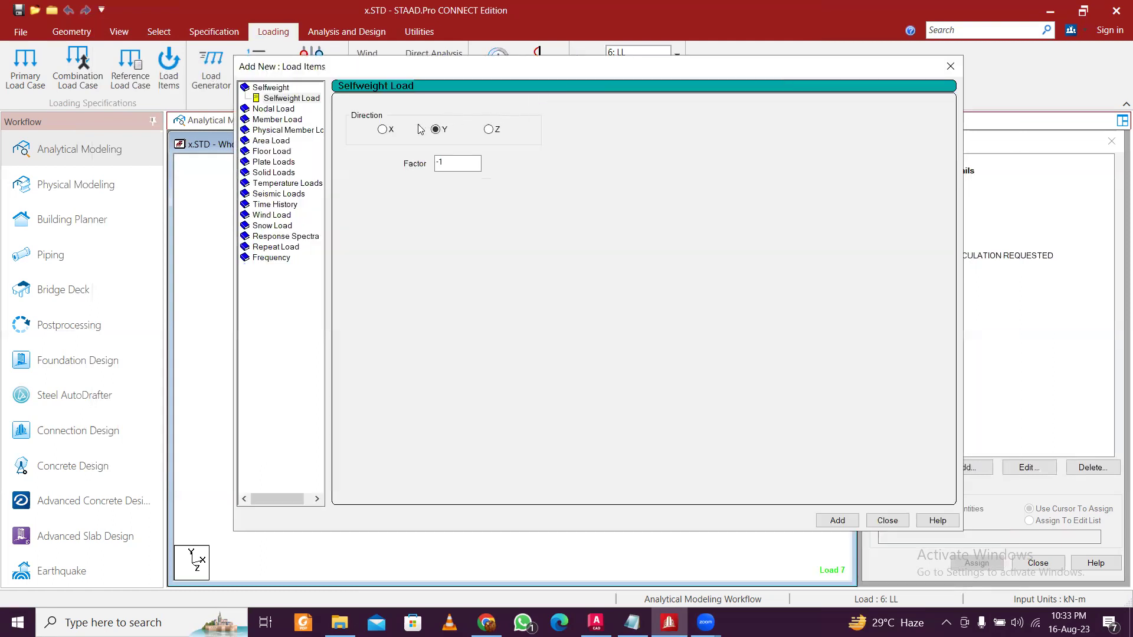
{"action": "left_click", "coordinate": [382, 130]}
{"action": "key", "text": "Tab"}
{"action": "type", "text": "1"}
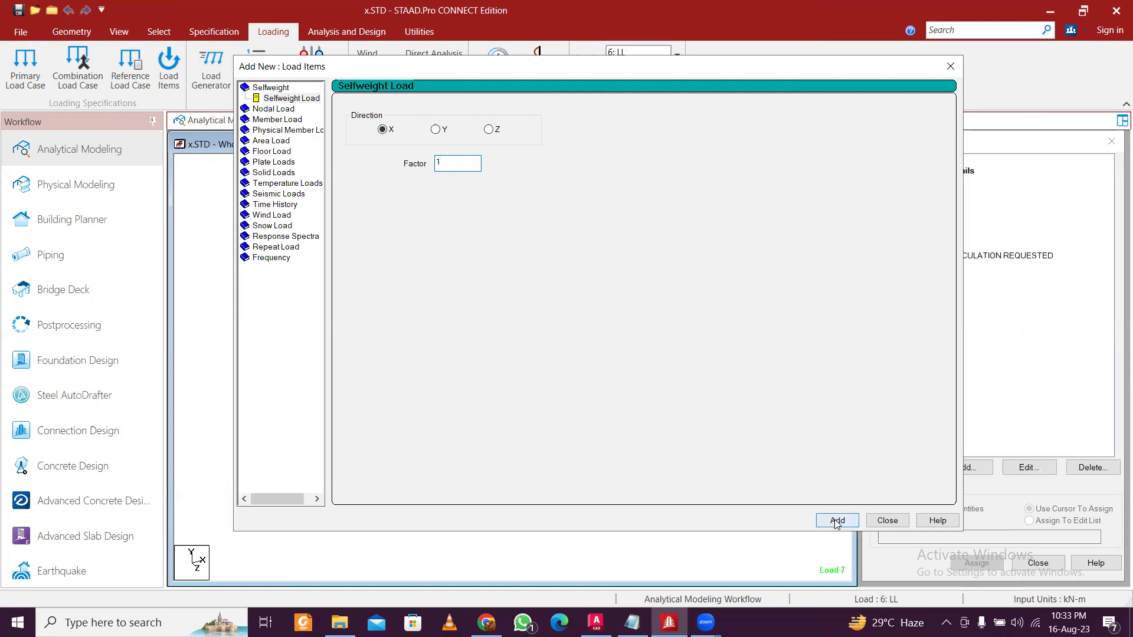
{"action": "left_click", "coordinate": [838, 520]}
Add selfweight loads in the Y and Z directions with factor 1 to the Modal Load case
{"action": "left_click", "coordinate": [436, 129]}
{"action": "key", "text": "Tab"}
{"action": "left_click", "coordinate": [841, 520]}
{"action": "left_click", "coordinate": [488, 130]}
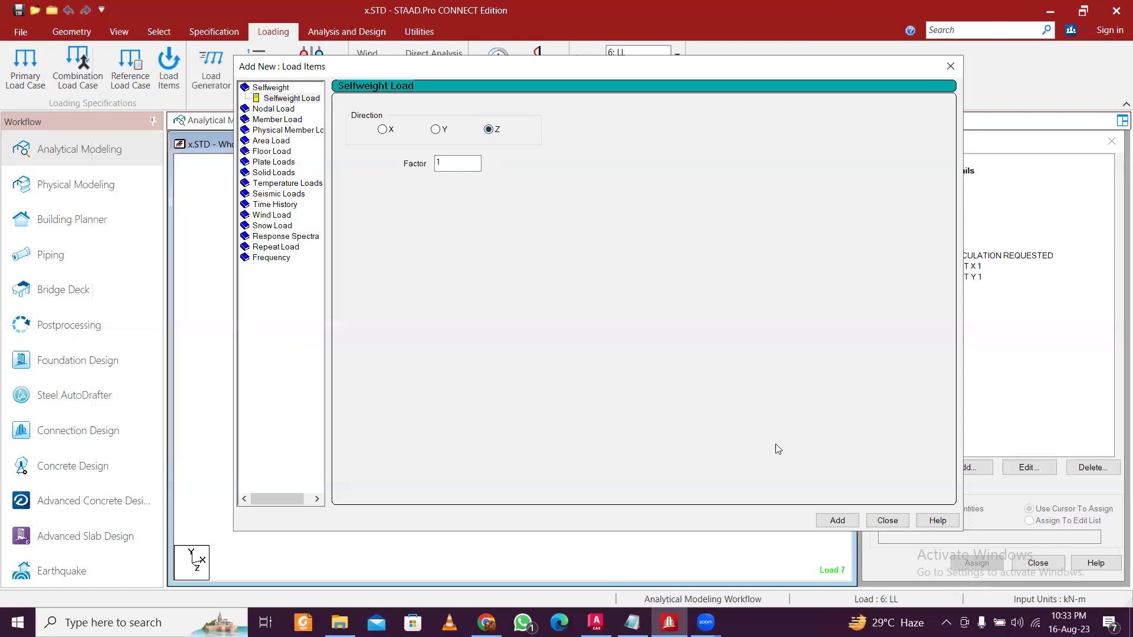
{"action": "left_click", "coordinate": [838, 520]}
{"action": "left_click", "coordinate": [887, 521]}
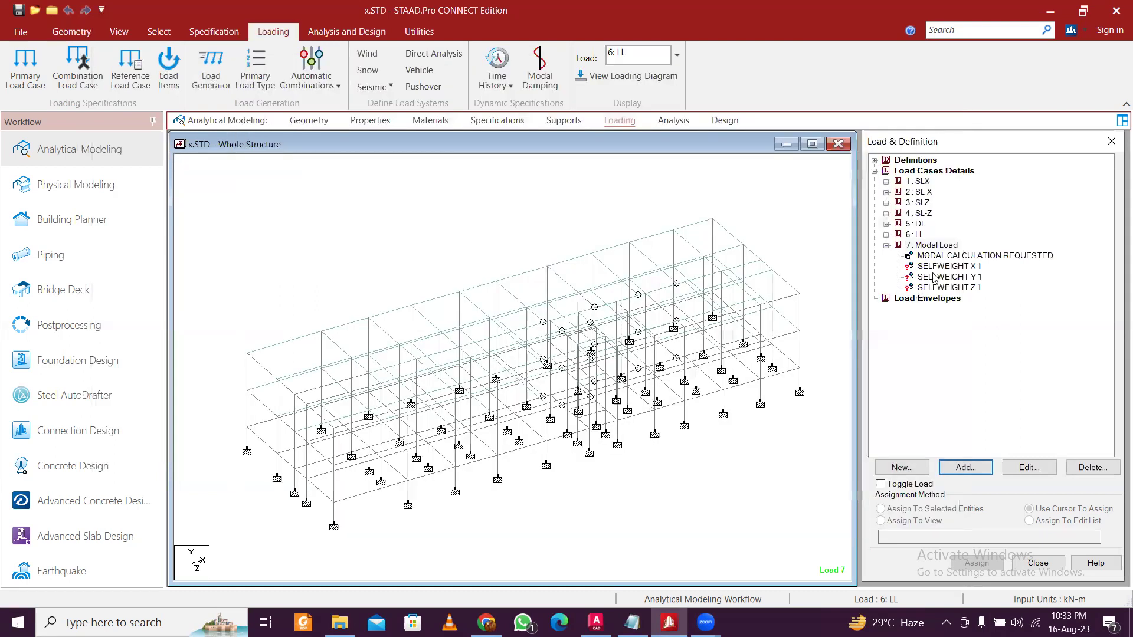
Assign the X, Y and Z selfweight loads of the Modal Load case to the whole structure using Assign To View
{"action": "left_click", "coordinate": [938, 276]}
{"action": "left_click", "coordinate": [938, 521]}
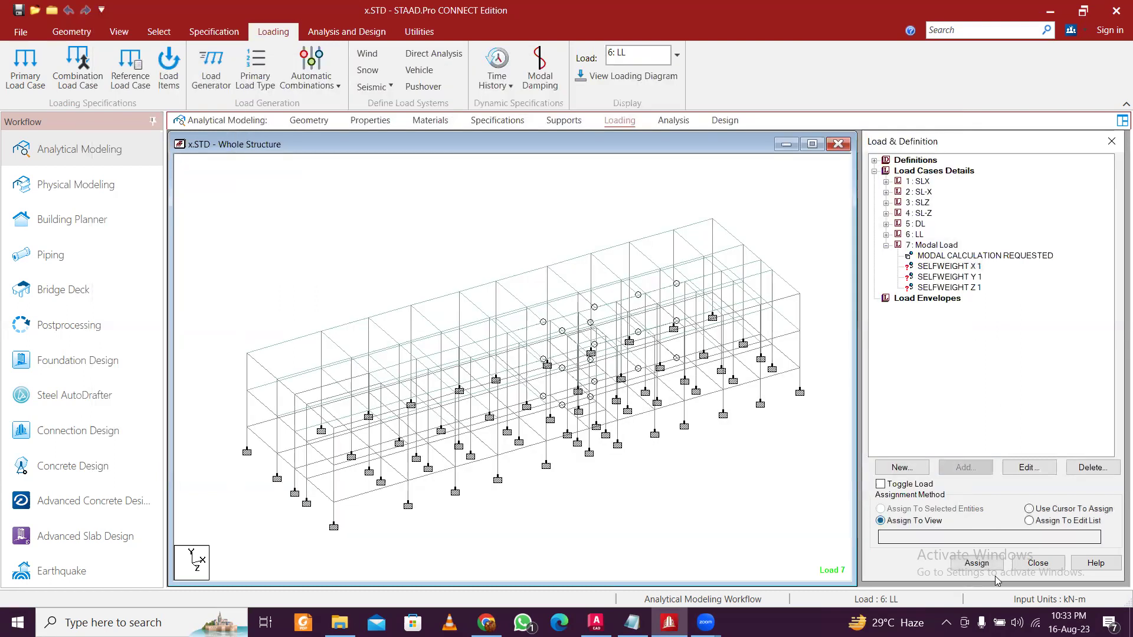
{"action": "left_click", "coordinate": [978, 564]}
{"action": "left_click", "coordinate": [1013, 398]}
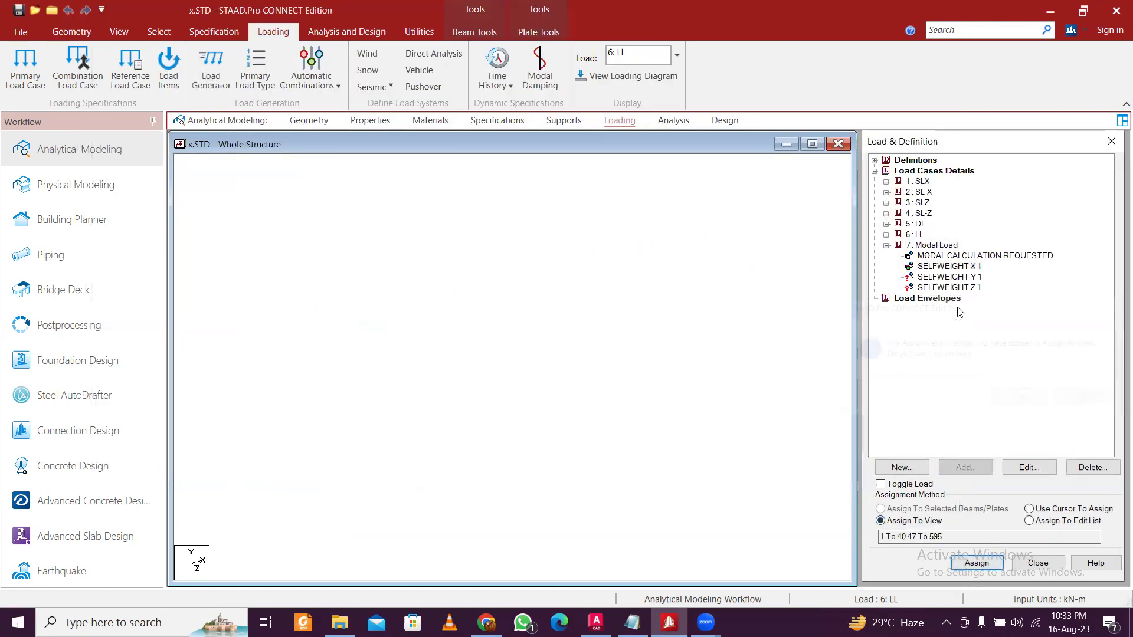
{"action": "left_click", "coordinate": [965, 276]}
{"action": "left_click", "coordinate": [977, 563]}
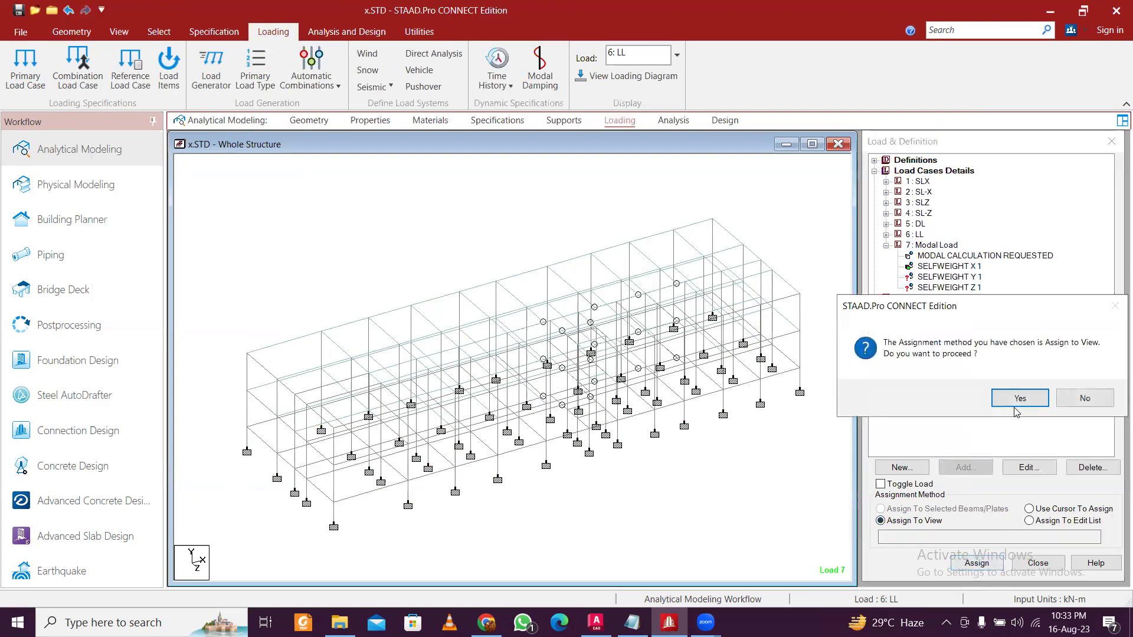
{"action": "left_click", "coordinate": [1016, 406]}
{"action": "left_click", "coordinate": [971, 288]}
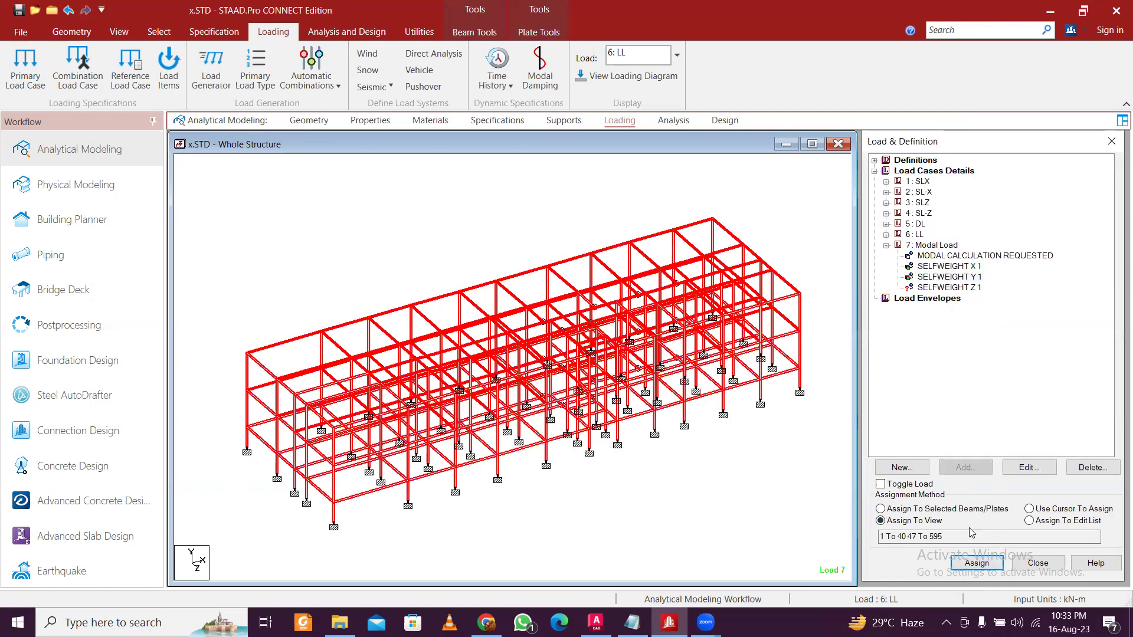
{"action": "left_click", "coordinate": [968, 563]}
{"action": "left_click", "coordinate": [1013, 400]}
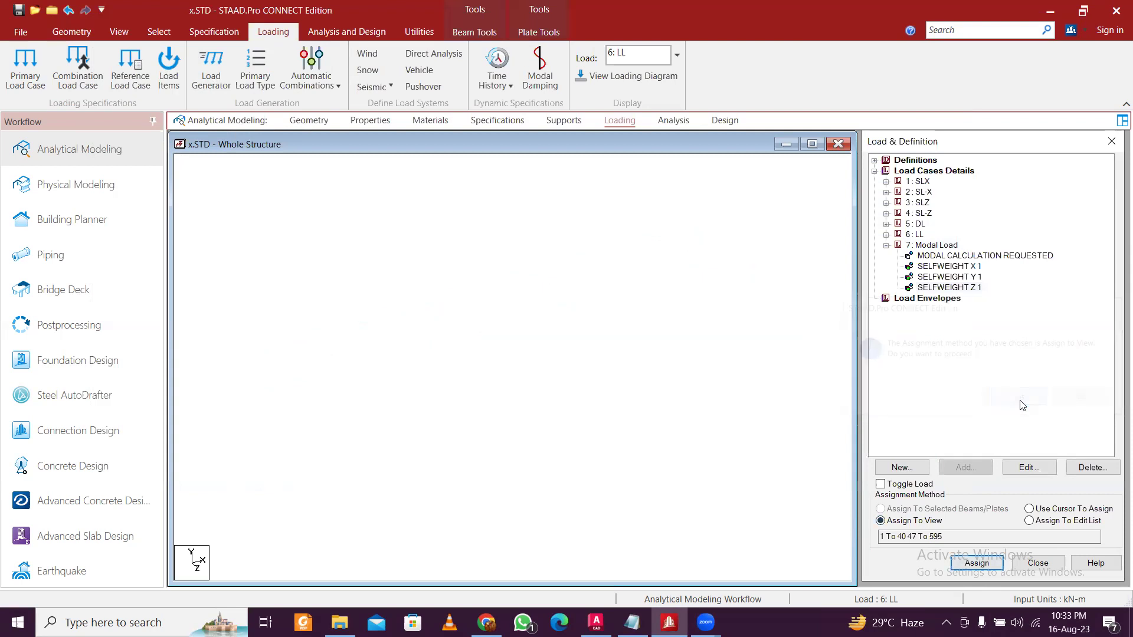
{"action": "left_click", "coordinate": [571, 178]}
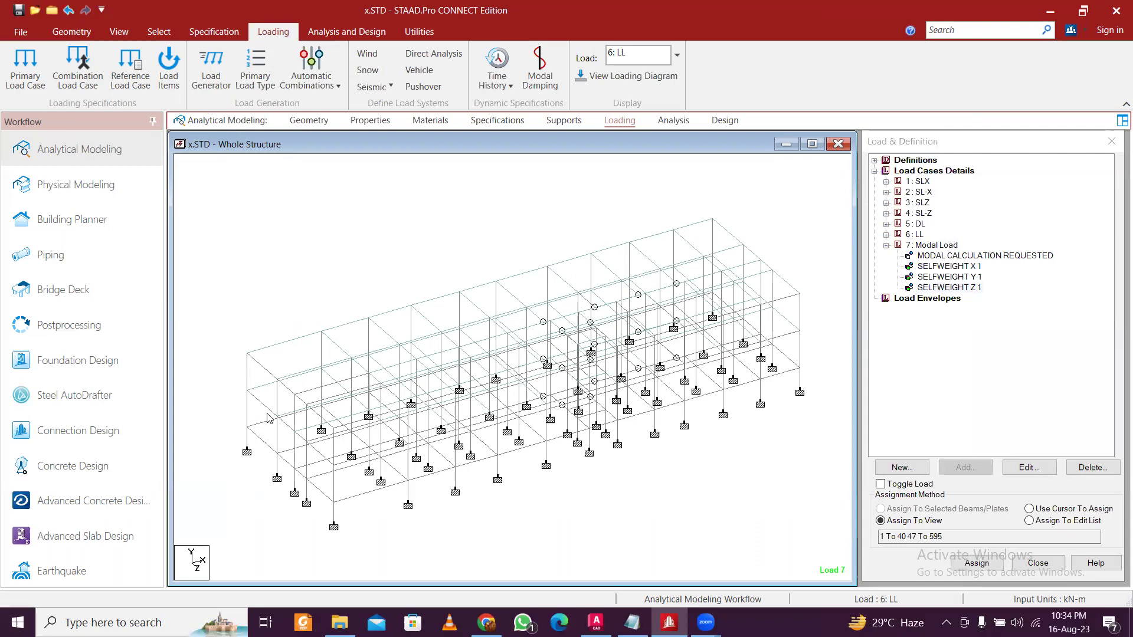
Set the maximum number of mode shapes in the Cut Off Mode Shape command to 12
{"action": "left_click", "coordinate": [346, 31]}
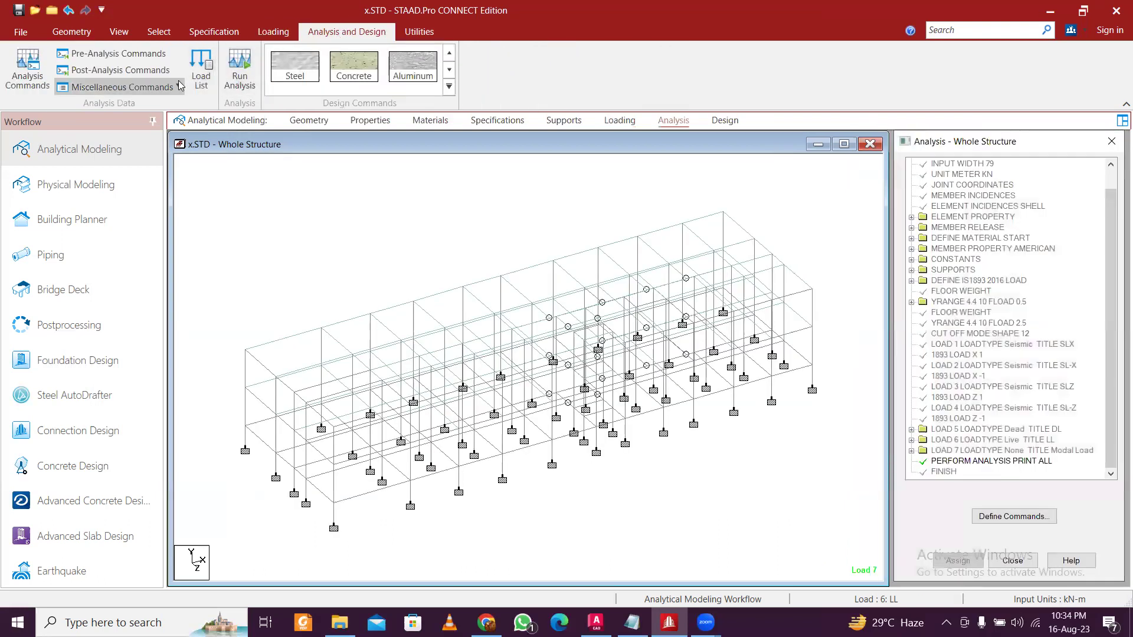
{"action": "left_click", "coordinate": [178, 86]}
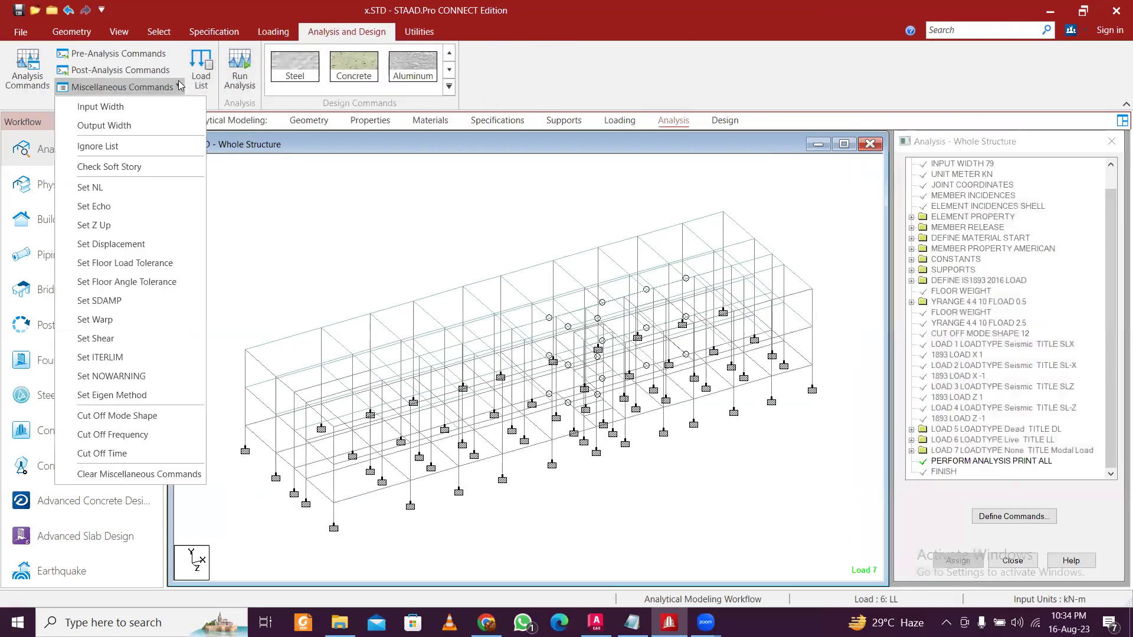
{"action": "left_click", "coordinate": [169, 416]}
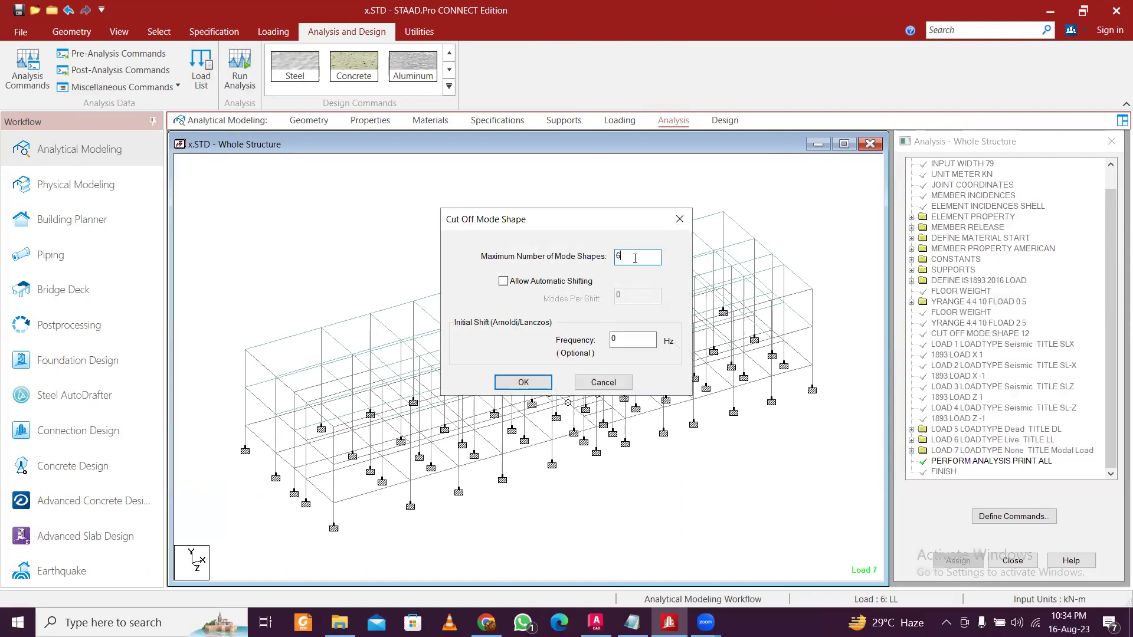
{"action": "left_click_drag", "start_coordinate": [648, 258], "coordinate": [496, 257]}
{"action": "left_click_drag", "start_coordinate": [629, 260], "coordinate": [548, 261]}
{"action": "left_click", "coordinate": [539, 381]}
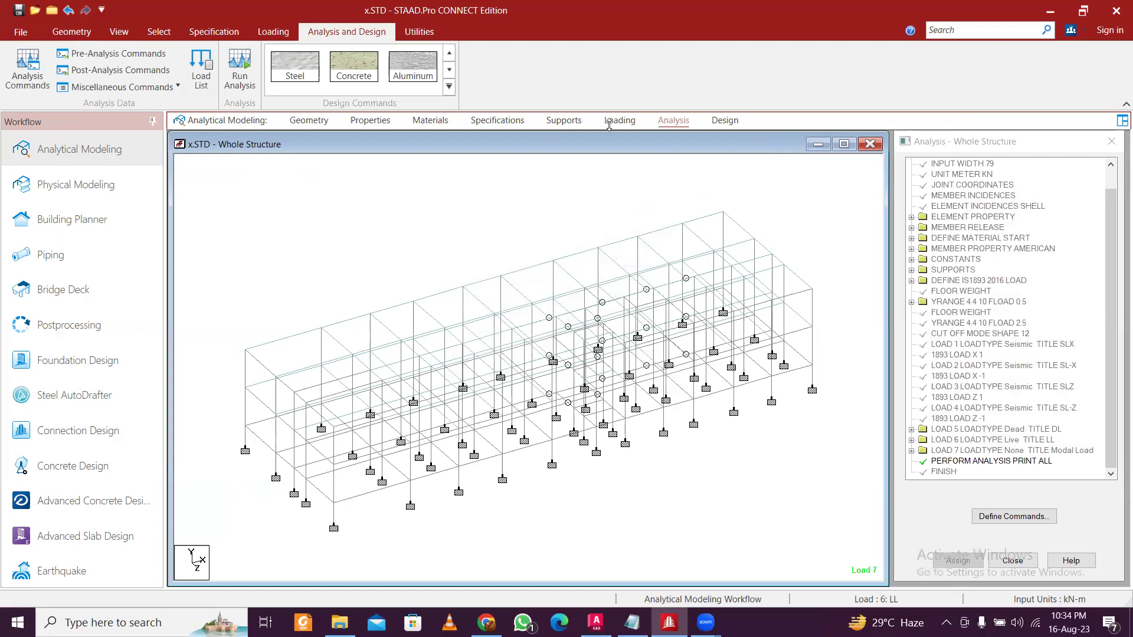
Run the structural analysis and finish it with the Stay in Modeling Mode option
{"action": "left_click", "coordinate": [242, 70]}
{"action": "left_click", "coordinate": [567, 385]}
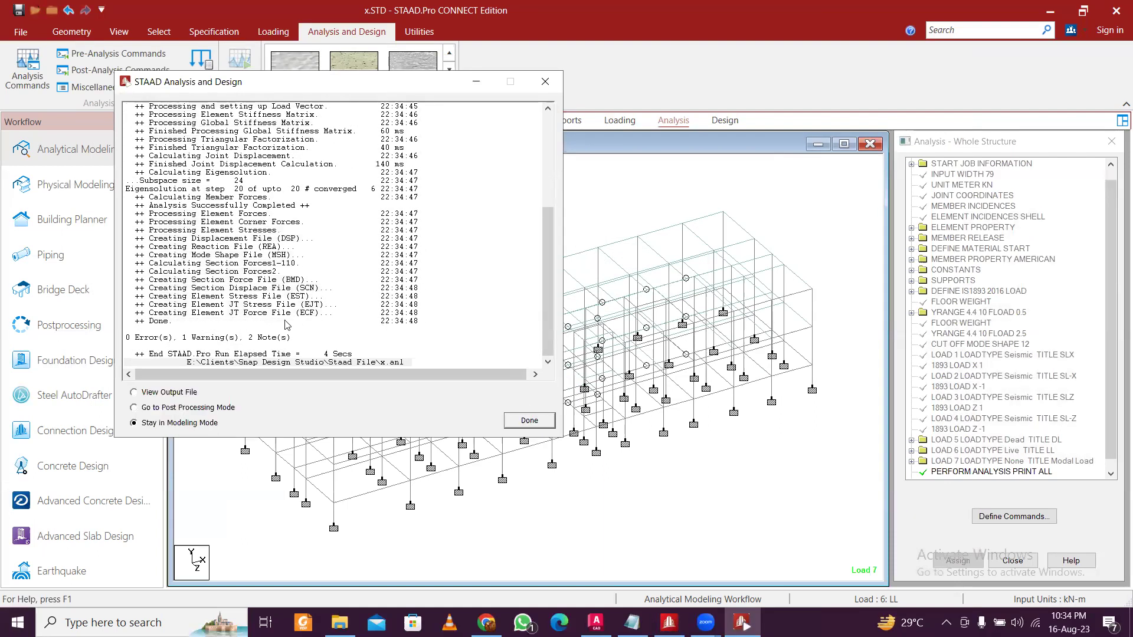
{"action": "left_click", "coordinate": [529, 420]}
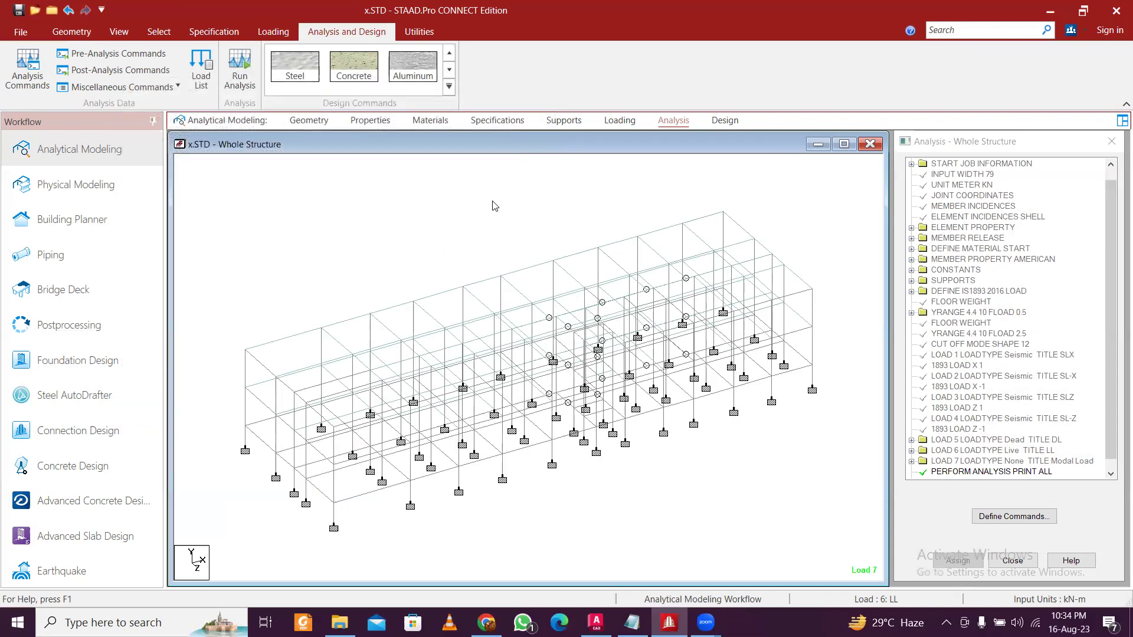
Open the analysis output file in the STAAD.Pro Viewer and maximize the viewer window
{"action": "left_click", "coordinate": [419, 31]}
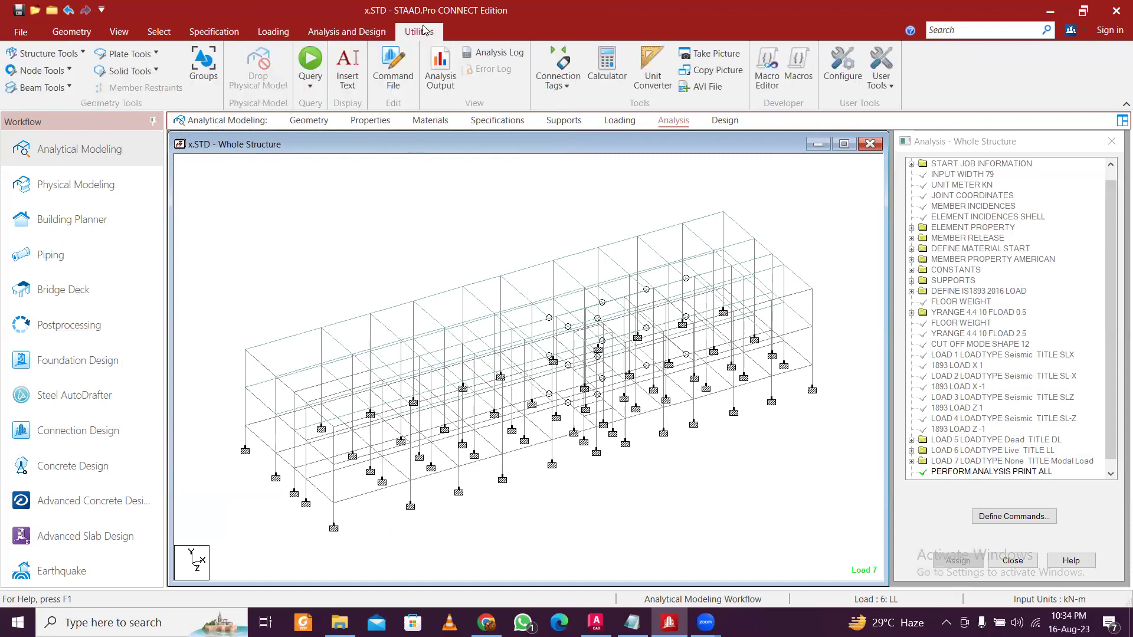
{"action": "left_click", "coordinate": [448, 79]}
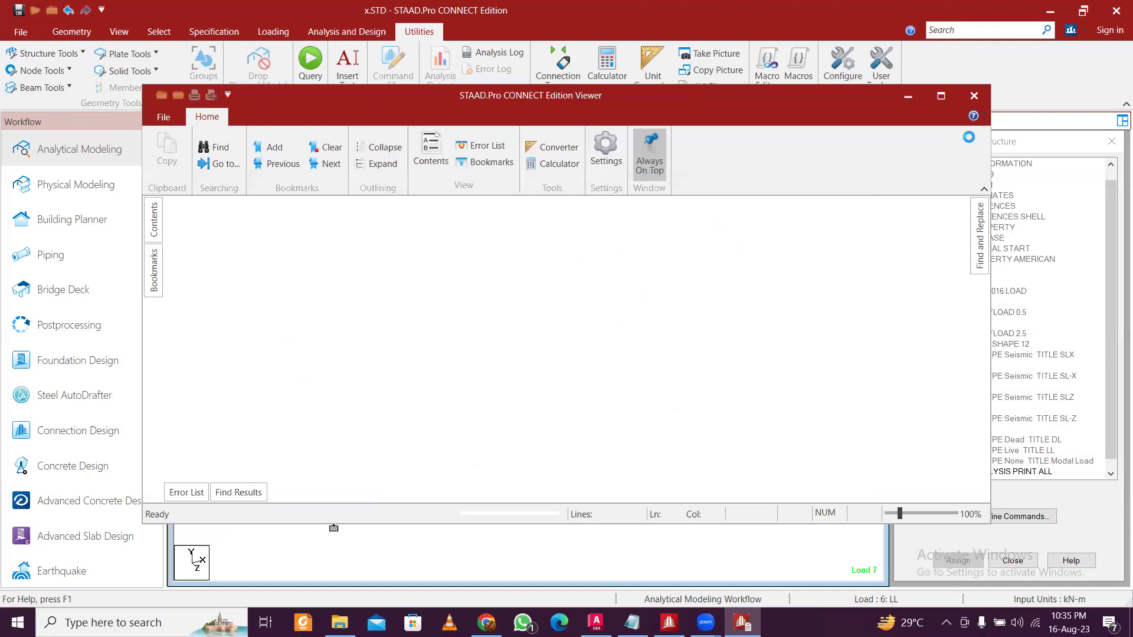
{"action": "left_click", "coordinate": [941, 96]}
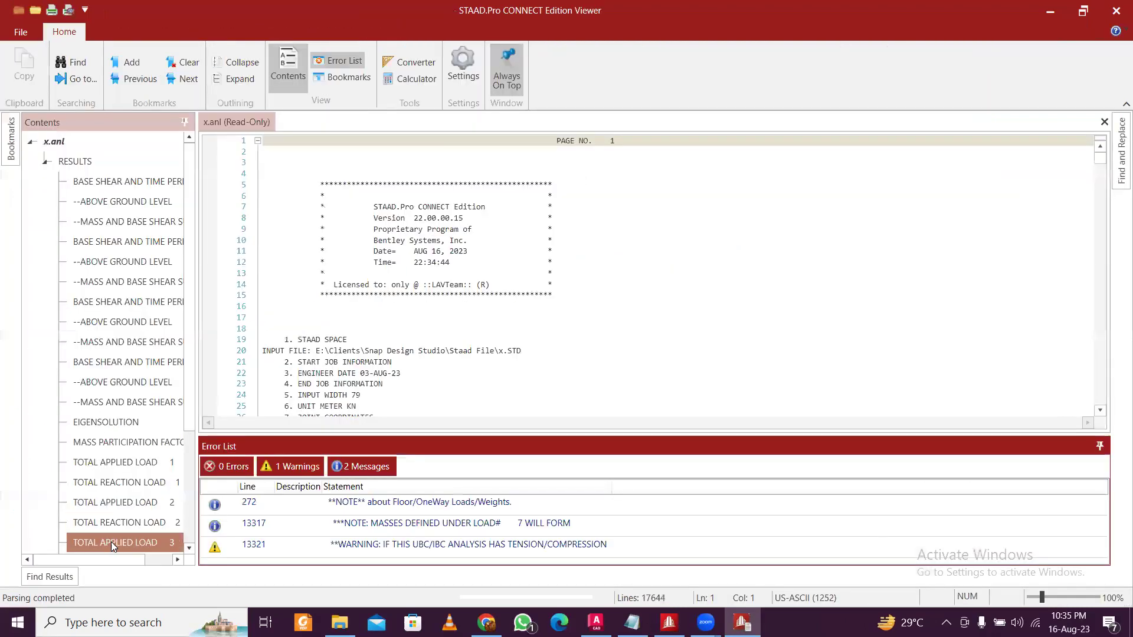
Go to the Mass Participation Factors section of the analysis output and enlarge the text for reading
{"action": "left_click", "coordinate": [62, 578]}
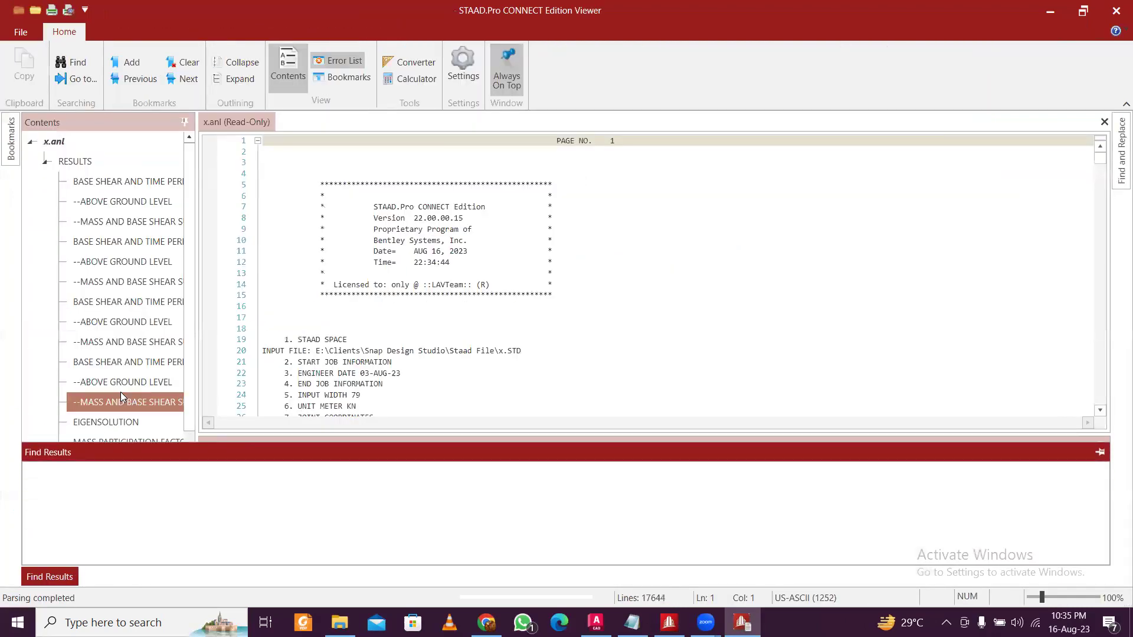
{"action": "scroll", "coordinate": [133, 354], "scroll_direction": "down", "scroll_amount": 2}
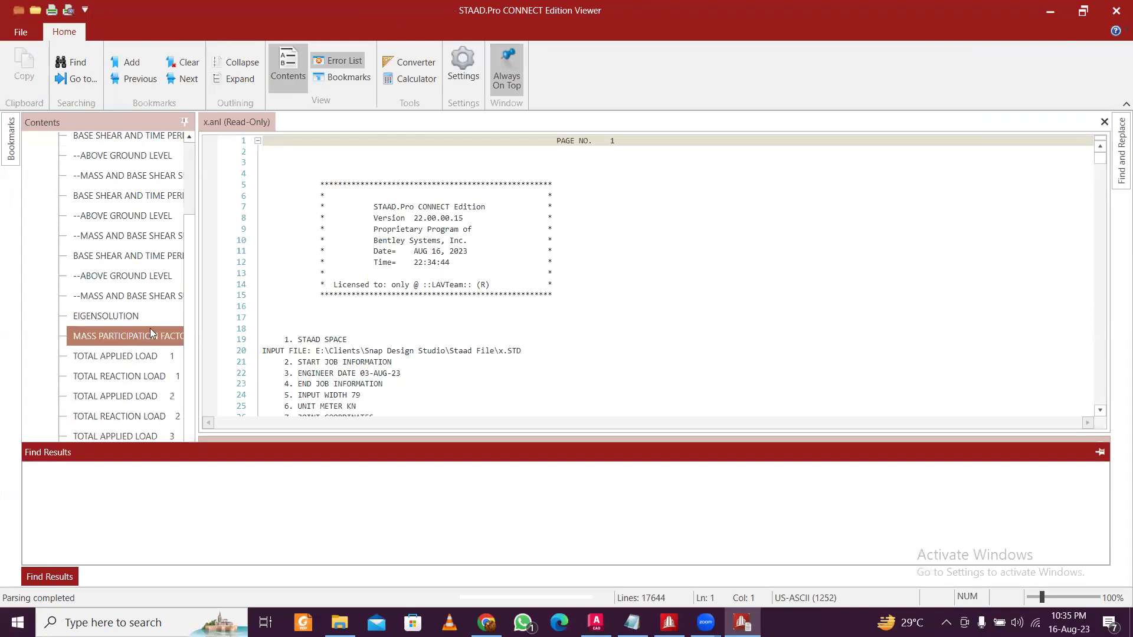
{"action": "left_click", "coordinate": [142, 300]}
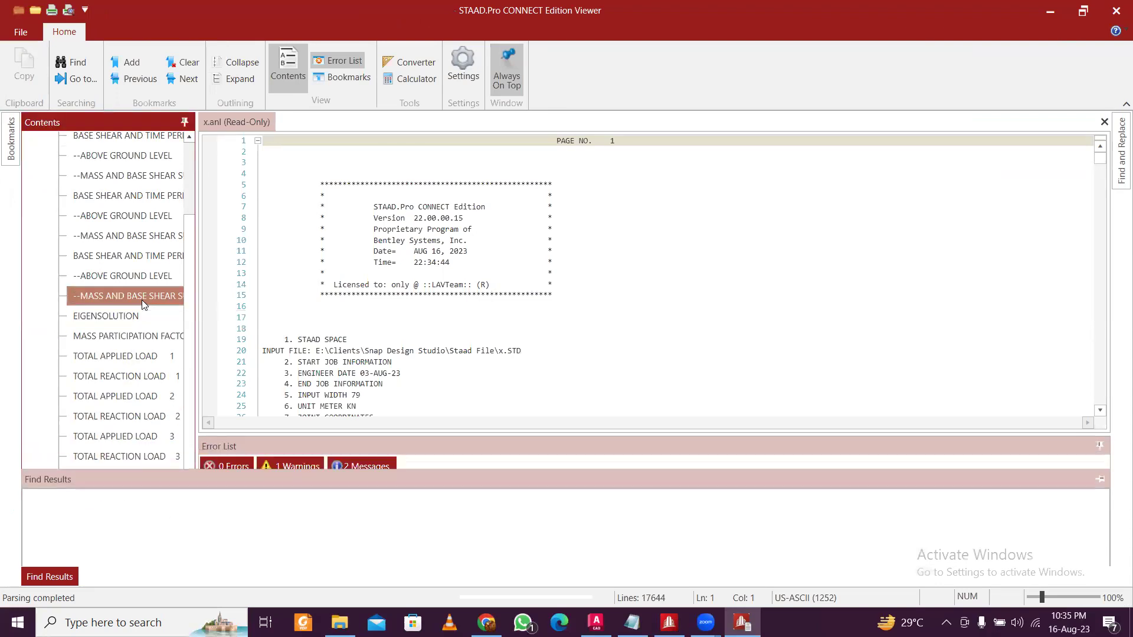
{"action": "left_click", "coordinate": [142, 299]}
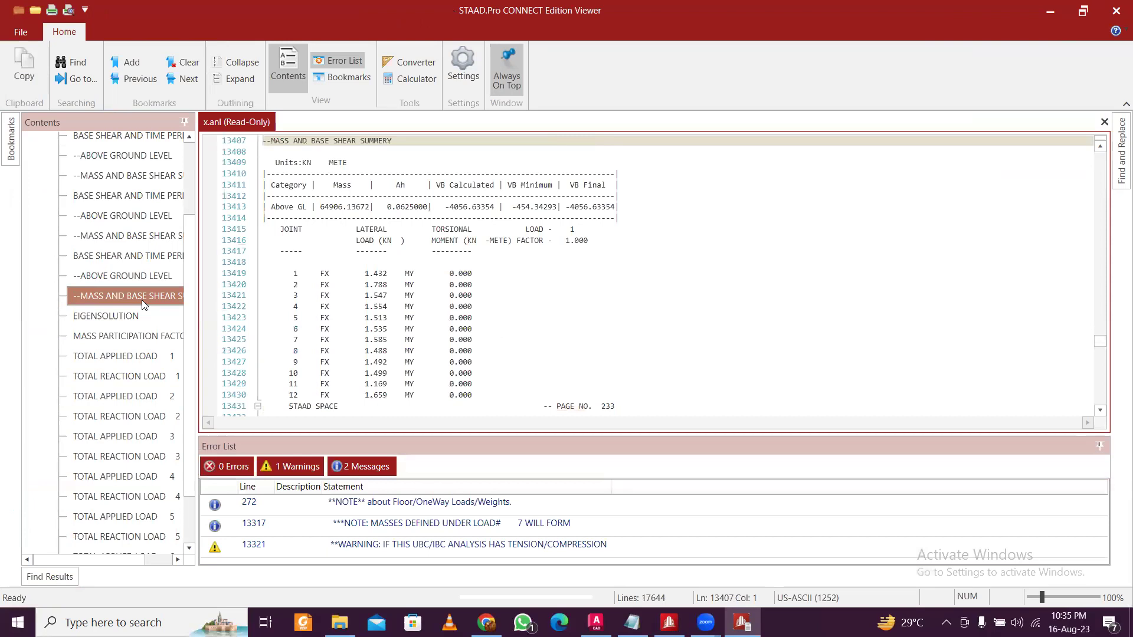
{"action": "left_click", "coordinate": [117, 335]}
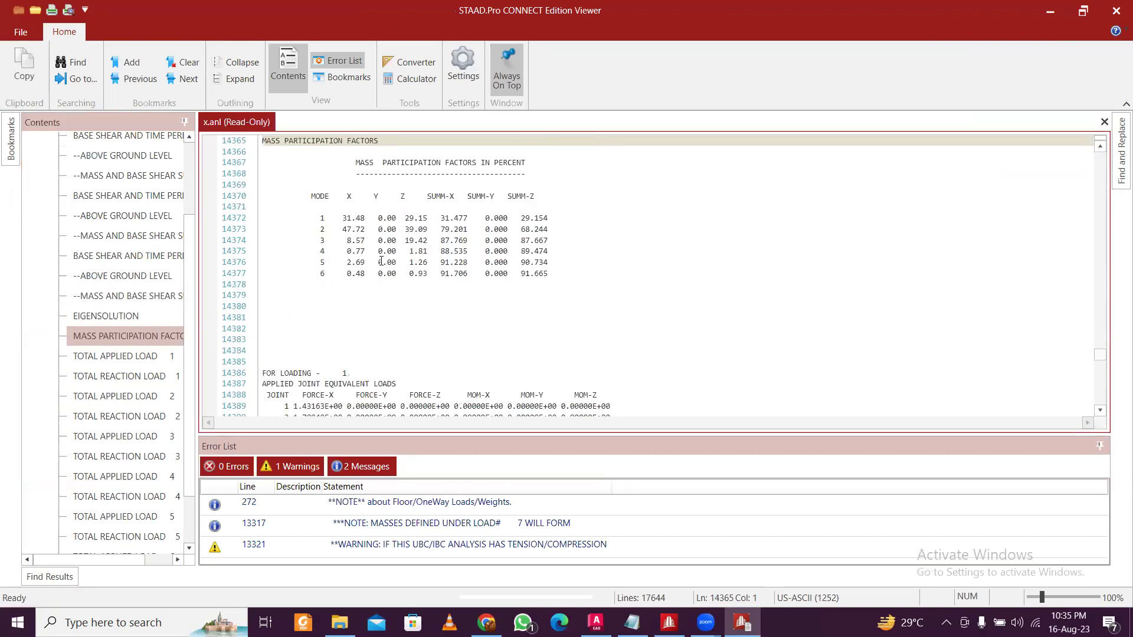
{"action": "scroll", "coordinate": [356, 216], "scroll_direction": "up", "scroll_amount": 3, "text": "ctrl"}
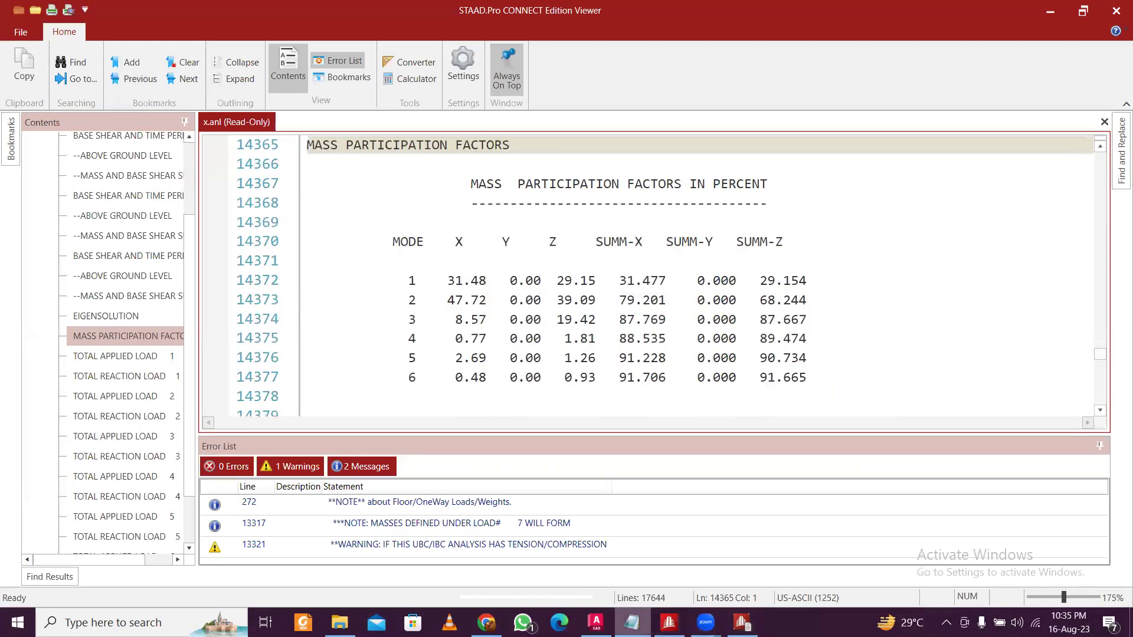
Switch to Notepad and highlight the IS-1893-2016 requirement on mass participation of the first three modes, then minimize the note
{"action": "left_click", "coordinate": [1048, 13]}
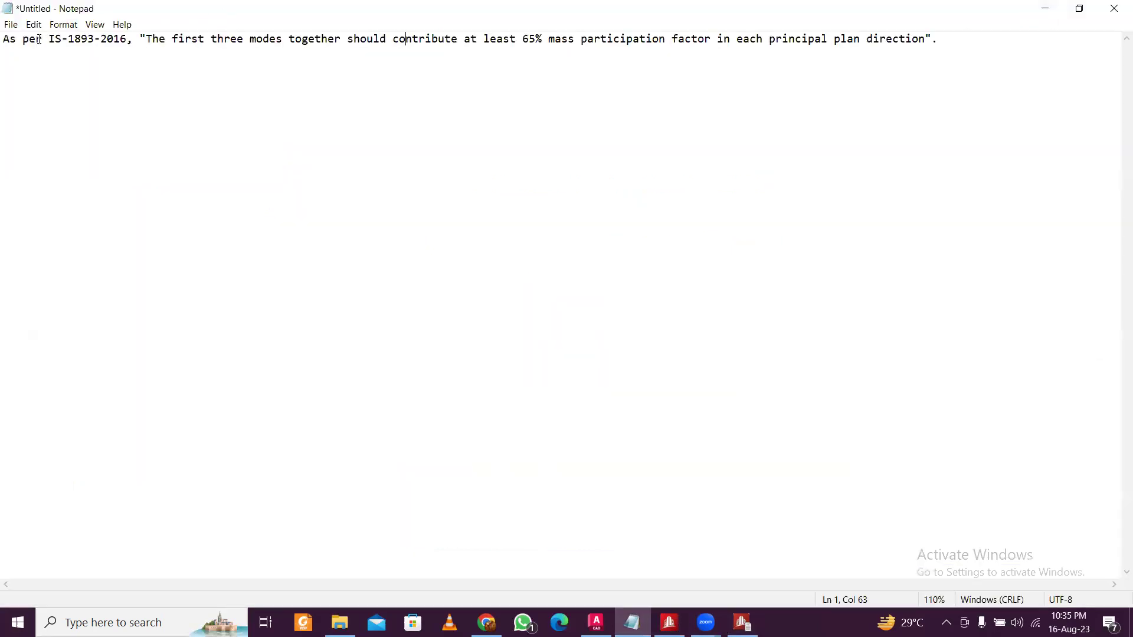
{"action": "scroll", "coordinate": [39, 39], "scroll_direction": "up", "scroll_amount": 2, "text": "ctrl"}
{"action": "scroll", "coordinate": [97, 39], "scroll_direction": "down", "scroll_amount": 1, "text": "ctrl"}
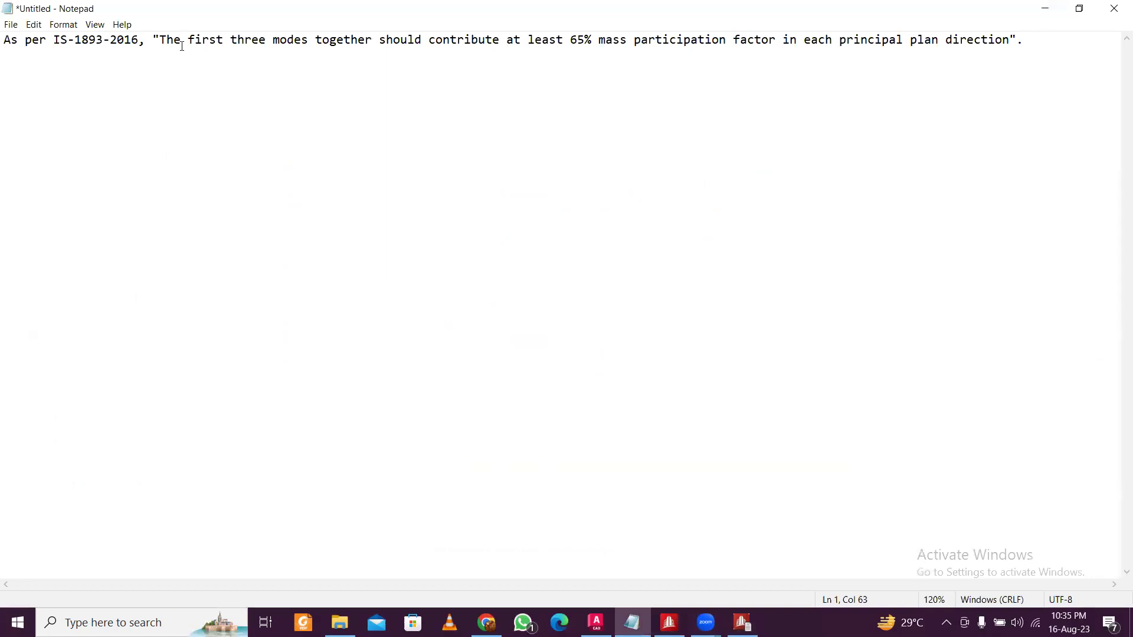
{"action": "left_click_drag", "start_coordinate": [175, 41], "coordinate": [1037, 52]}
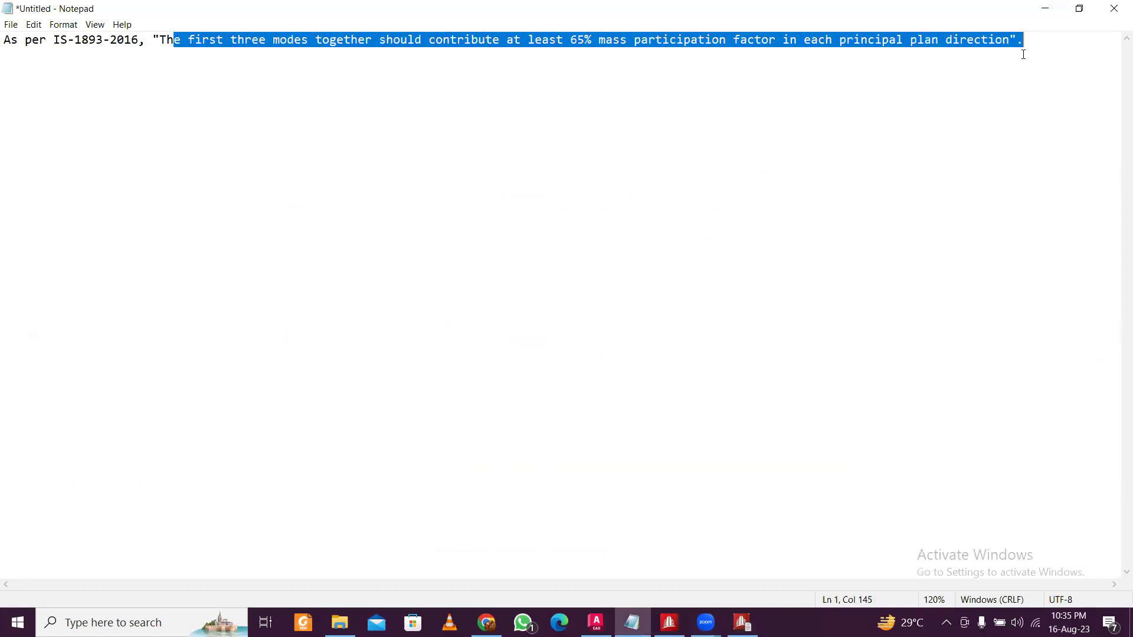
{"action": "left_click", "coordinate": [1045, 8]}
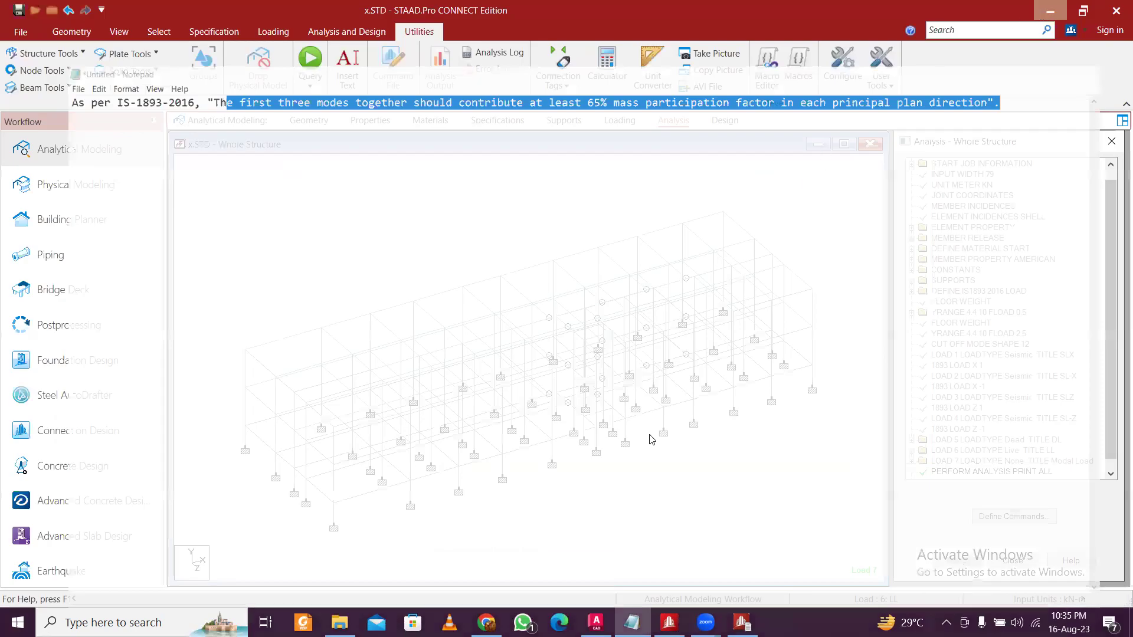
Switch back to the STAAD.Pro Viewer and examine the X and Z mass participation factors of the first three modes
{"action": "key", "text": "alt+Tab"}
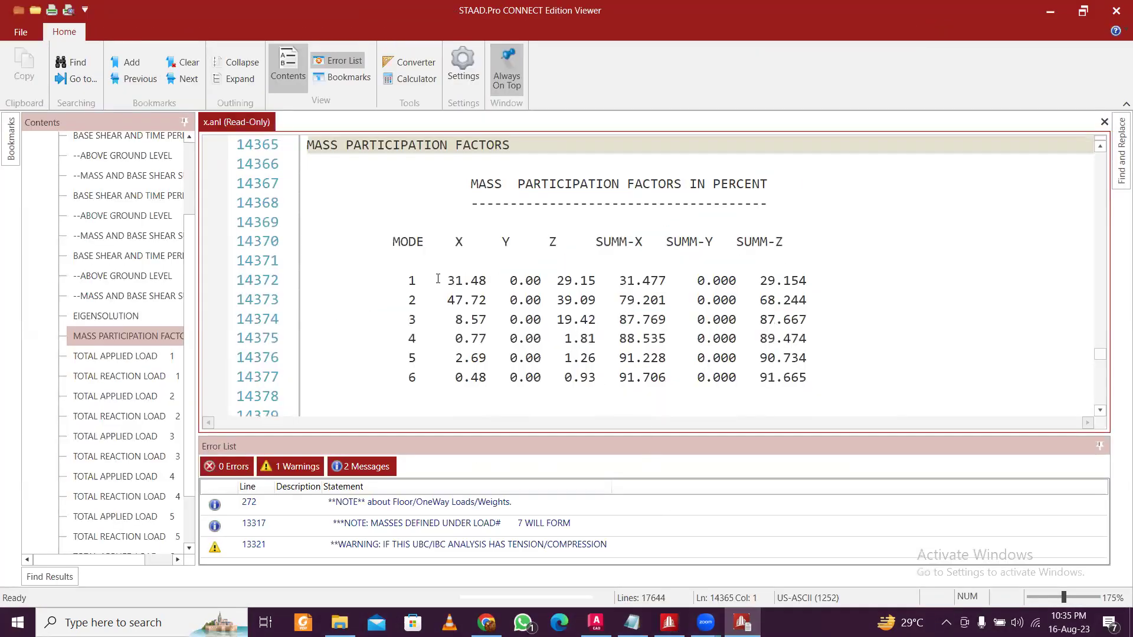
{"action": "left_click_drag", "start_coordinate": [437, 279], "coordinate": [493, 305]}
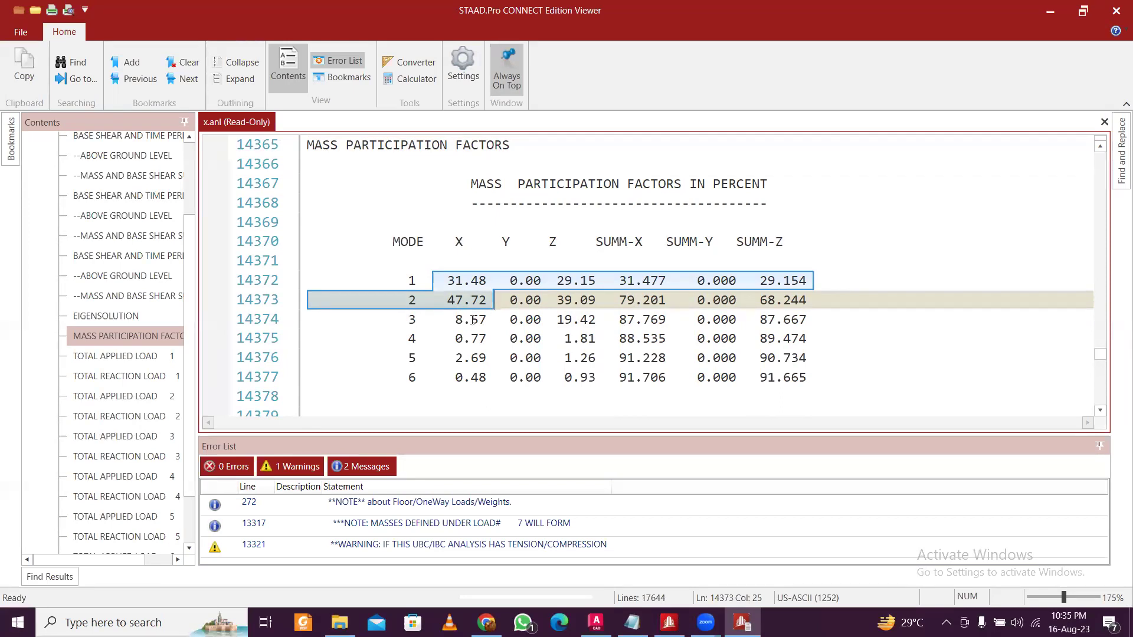
{"action": "left_click", "coordinate": [527, 326]}
{"action": "mouse_move", "coordinate": [606, 329]}
{"action": "left_mouse_down"}
{"action": "mouse_move", "coordinate": [597, 321]}
{"action": "mouse_move", "coordinate": [626, 301]}
{"action": "mouse_move", "coordinate": [623, 282]}
{"action": "mouse_move", "coordinate": [589, 304]}
{"action": "mouse_move", "coordinate": [608, 319]}
{"action": "mouse_move", "coordinate": [586, 320]}
{"action": "left_mouse_up"}
{"action": "left_click", "coordinate": [556, 281]}
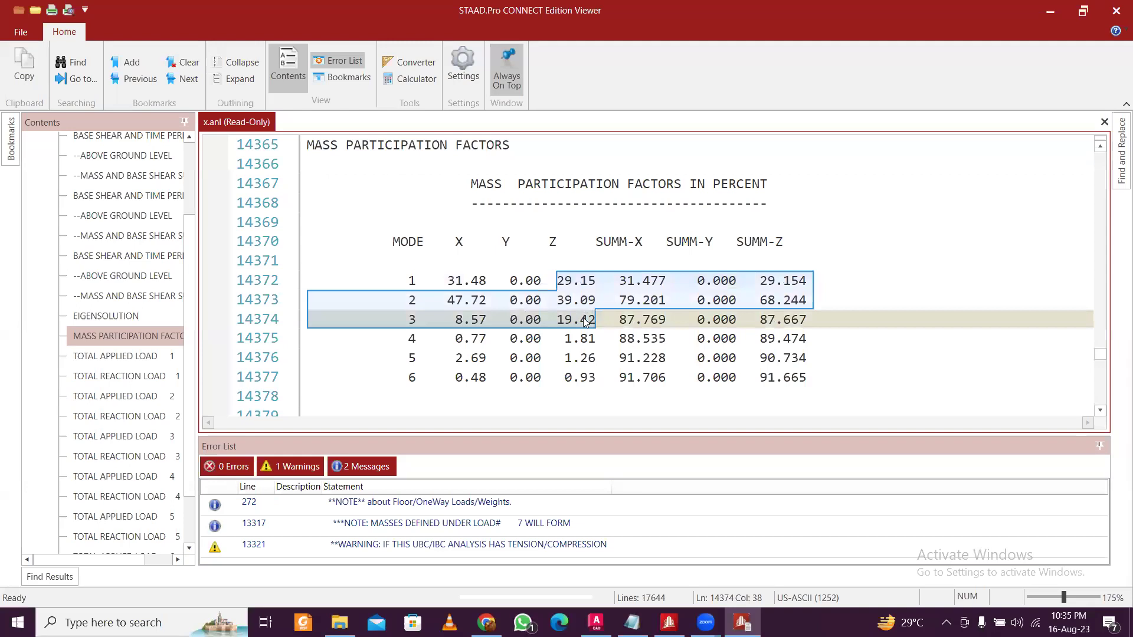
{"action": "mouse_move", "coordinate": [541, 280]}
{"action": "left_mouse_down"}
{"action": "mouse_move", "coordinate": [600, 323]}
{"action": "mouse_move", "coordinate": [555, 282]}
{"action": "left_mouse_up"}
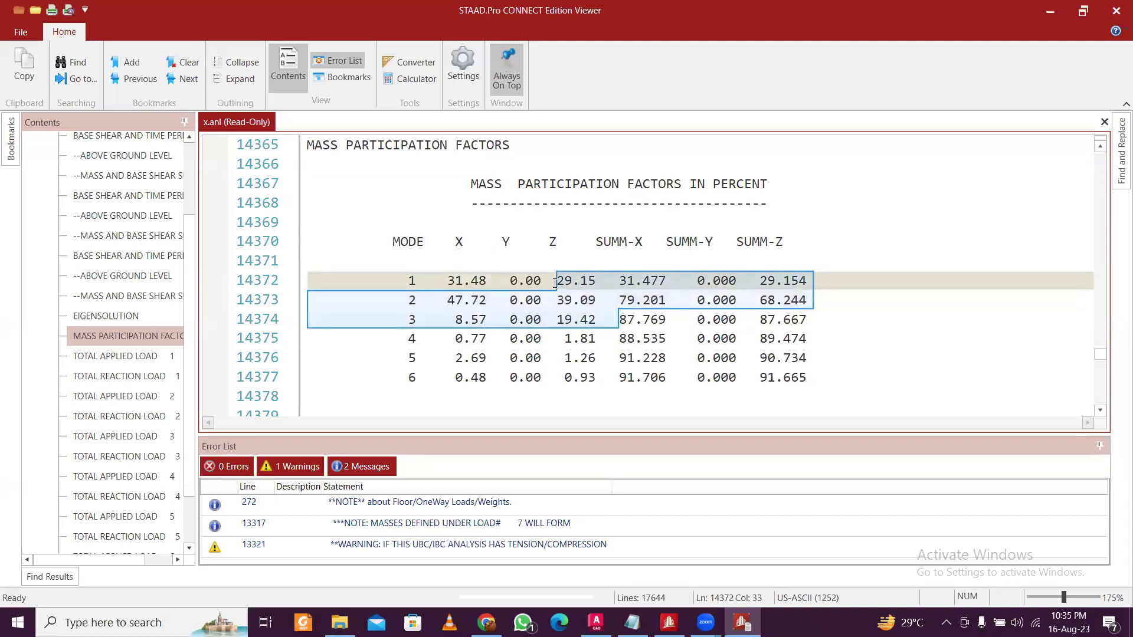
{"action": "mouse_move", "coordinate": [603, 320]}
{"action": "left_mouse_down"}
{"action": "mouse_move", "coordinate": [546, 275]}
{"action": "mouse_move", "coordinate": [585, 310]}
{"action": "left_mouse_up"}
{"action": "left_click", "coordinate": [587, 313]}
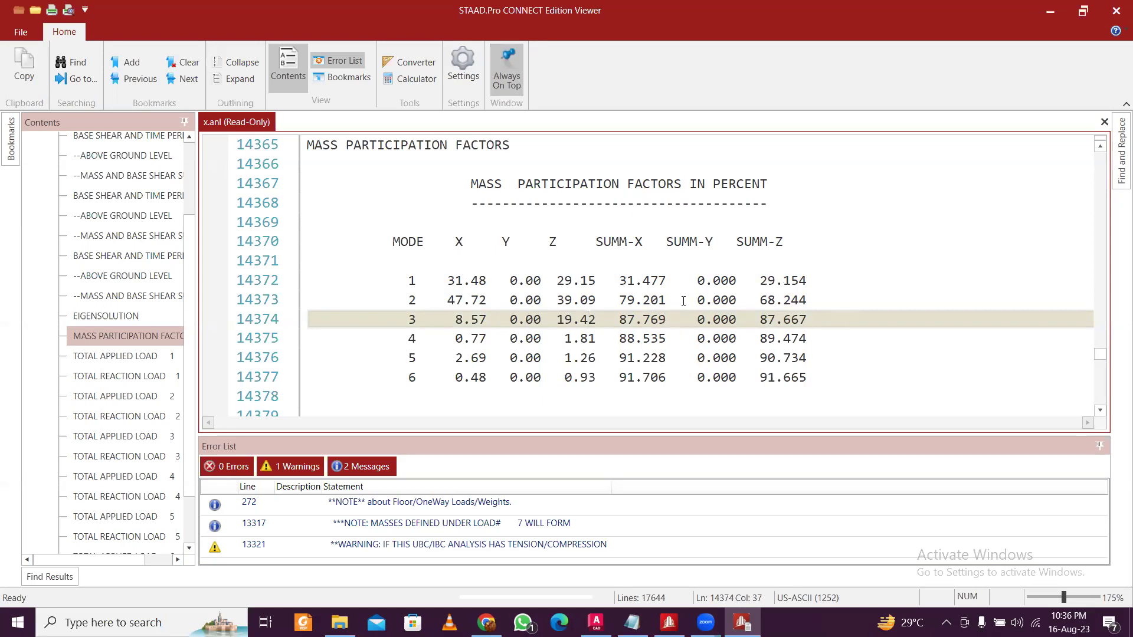
{"action": "left_click", "coordinate": [651, 283]}
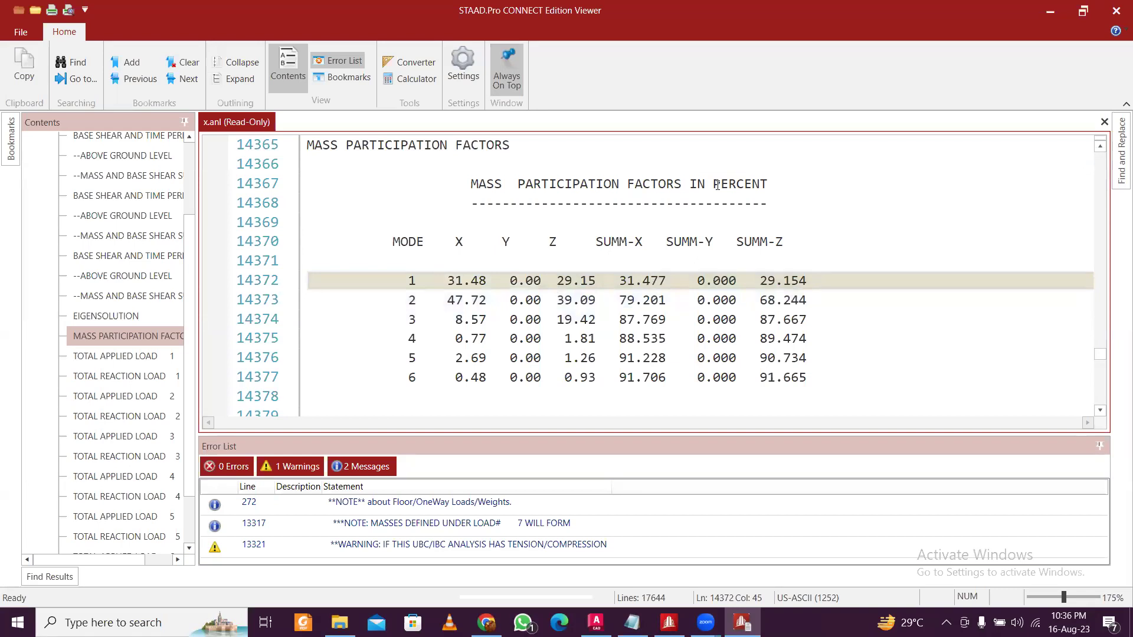
Show the Eigensolution section with the calculated frequencies and periods for load case 7
{"action": "scroll", "coordinate": [163, 366], "scroll_direction": "down", "scroll_amount": 2}
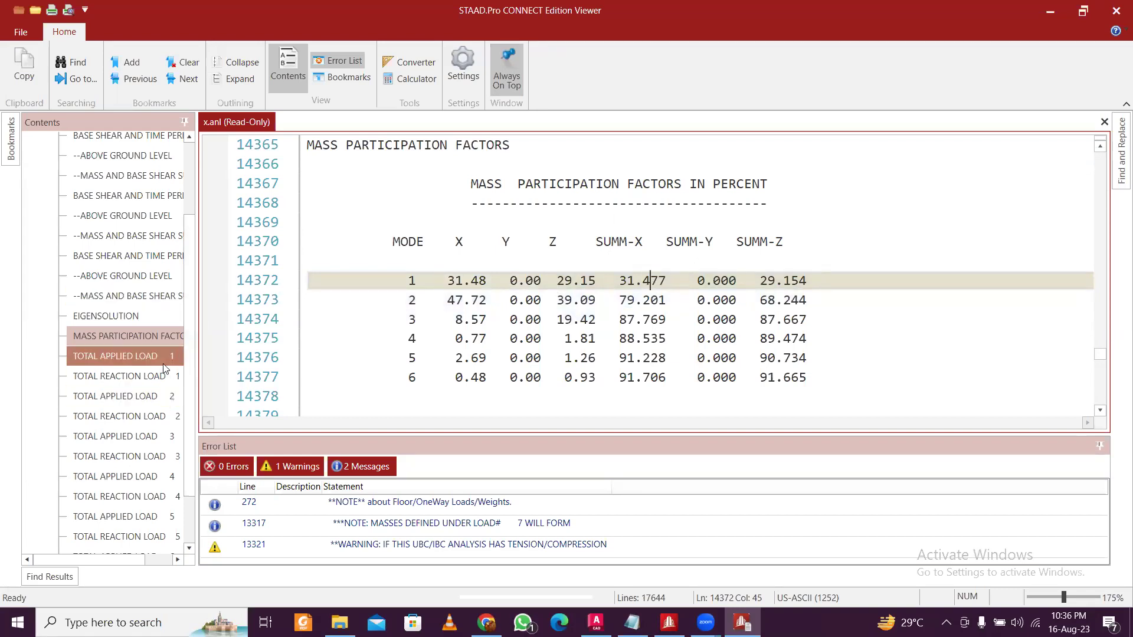
{"action": "left_click", "coordinate": [130, 264]}
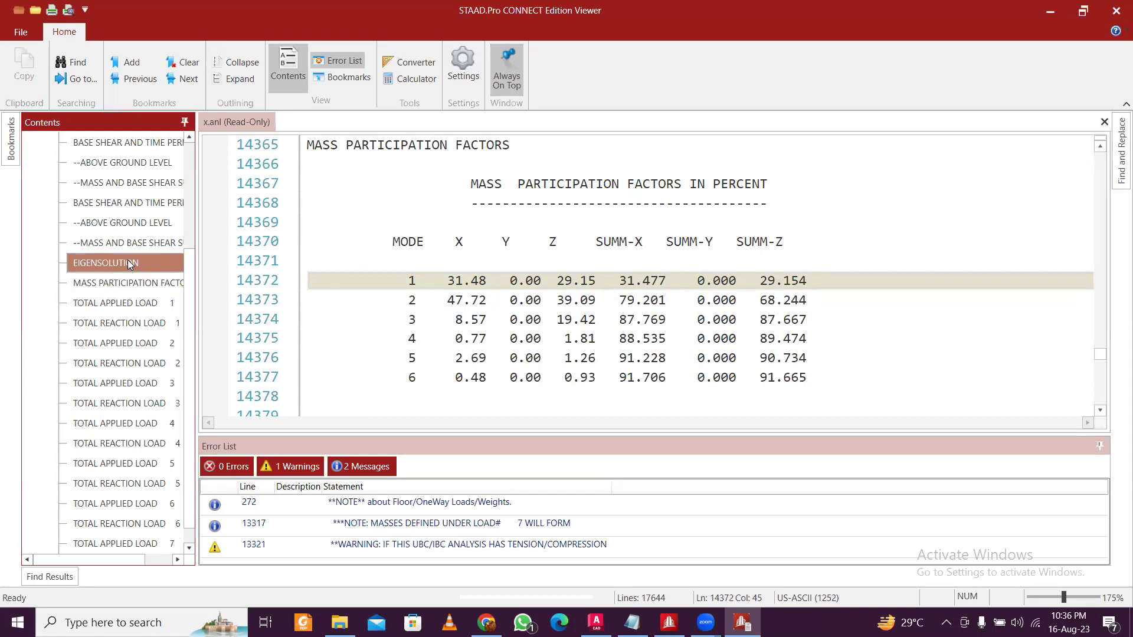
{"action": "left_click", "coordinate": [130, 263]}
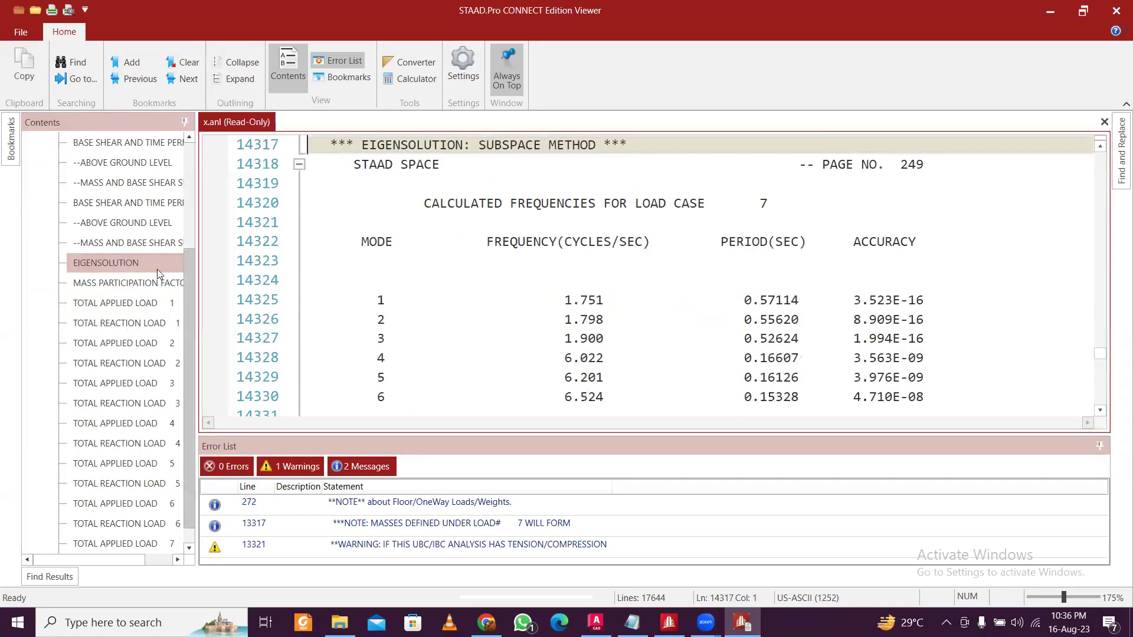
Examine the last Base Shear and Time Period section and its joint lateral loads, and close the output viewer
{"action": "left_click", "coordinate": [107, 245]}
{"action": "scroll", "coordinate": [118, 254], "scroll_direction": "up", "scroll_amount": 1}
{"action": "left_click", "coordinate": [143, 256]}
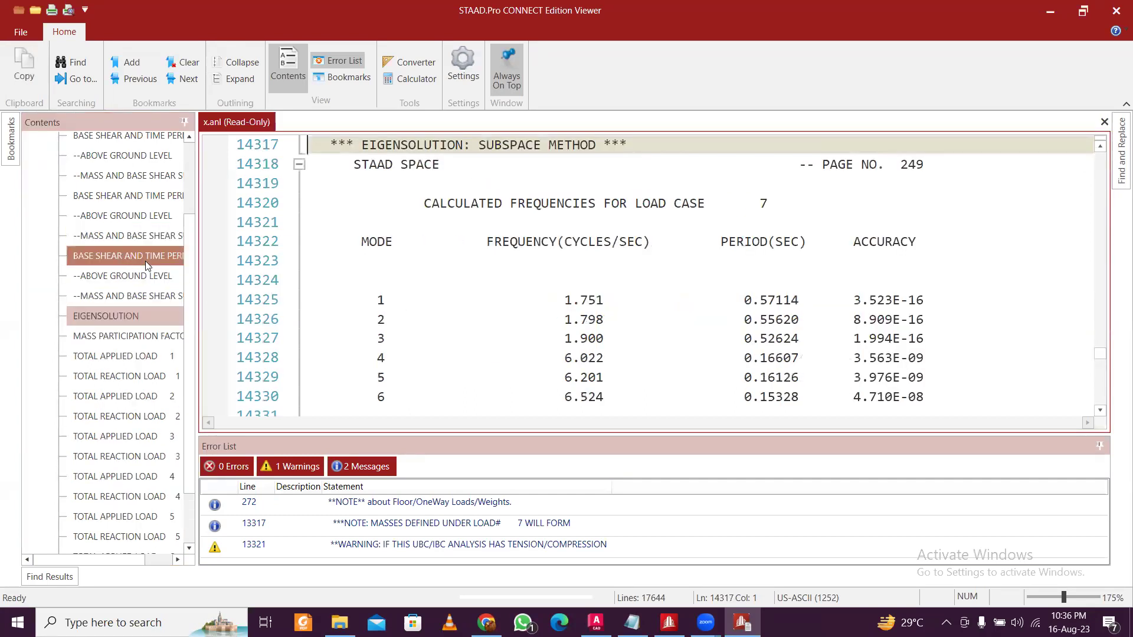
{"action": "scroll", "coordinate": [147, 262], "scroll_direction": "up", "scroll_amount": 1}
{"action": "left_click", "coordinate": [146, 263]}
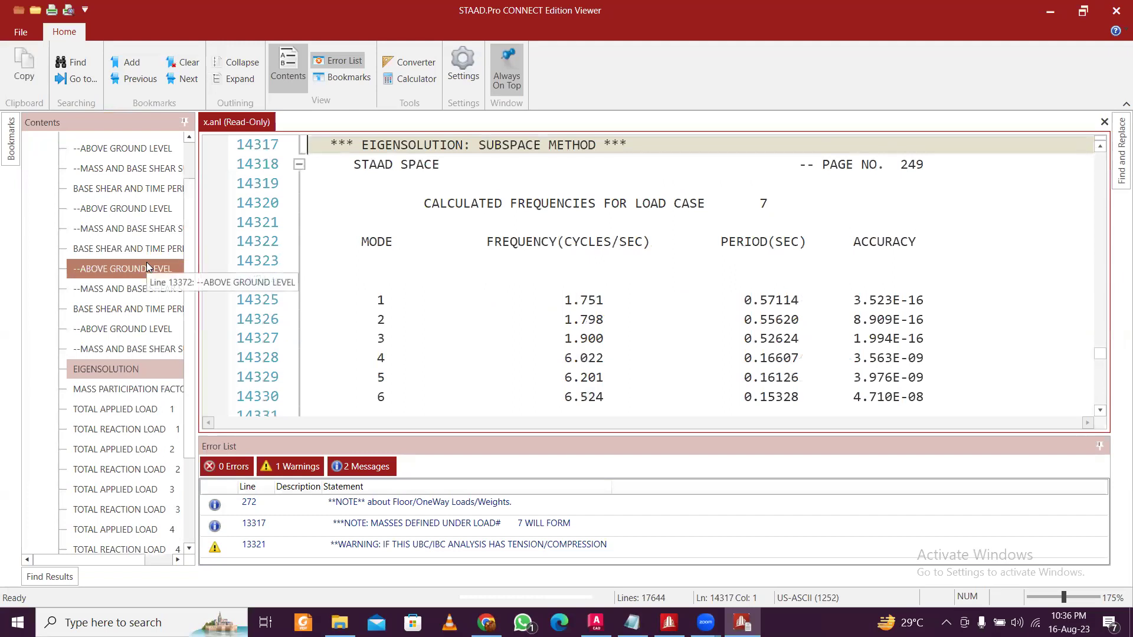
{"action": "scroll", "coordinate": [147, 266], "scroll_direction": "up", "scroll_amount": 1}
{"action": "left_click", "coordinate": [146, 266]}
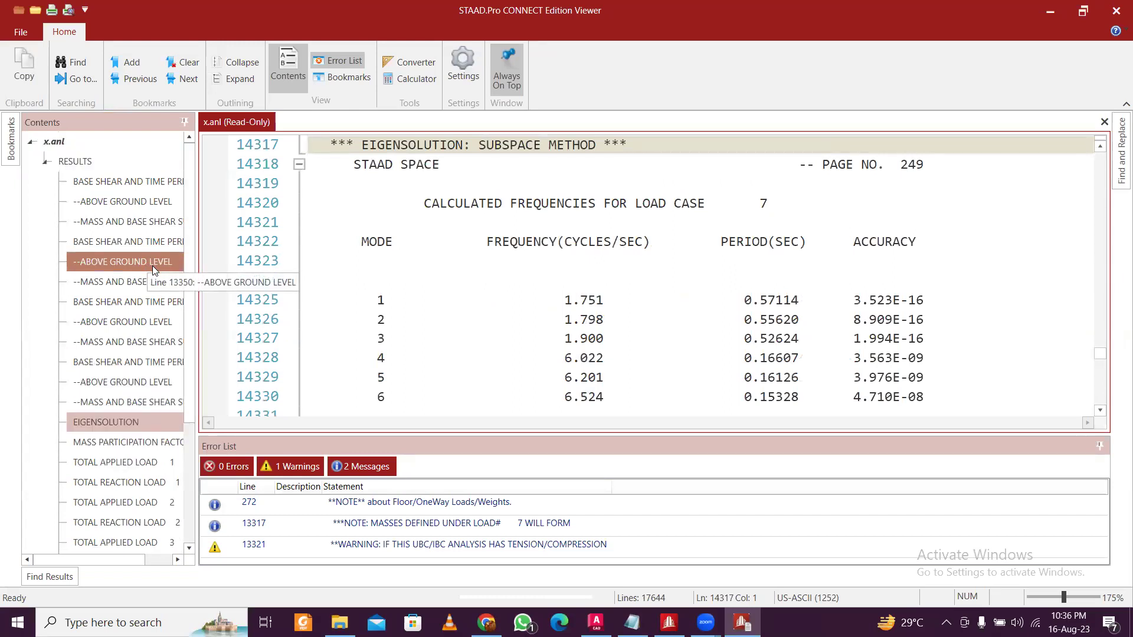
{"action": "left_click", "coordinate": [156, 369]}
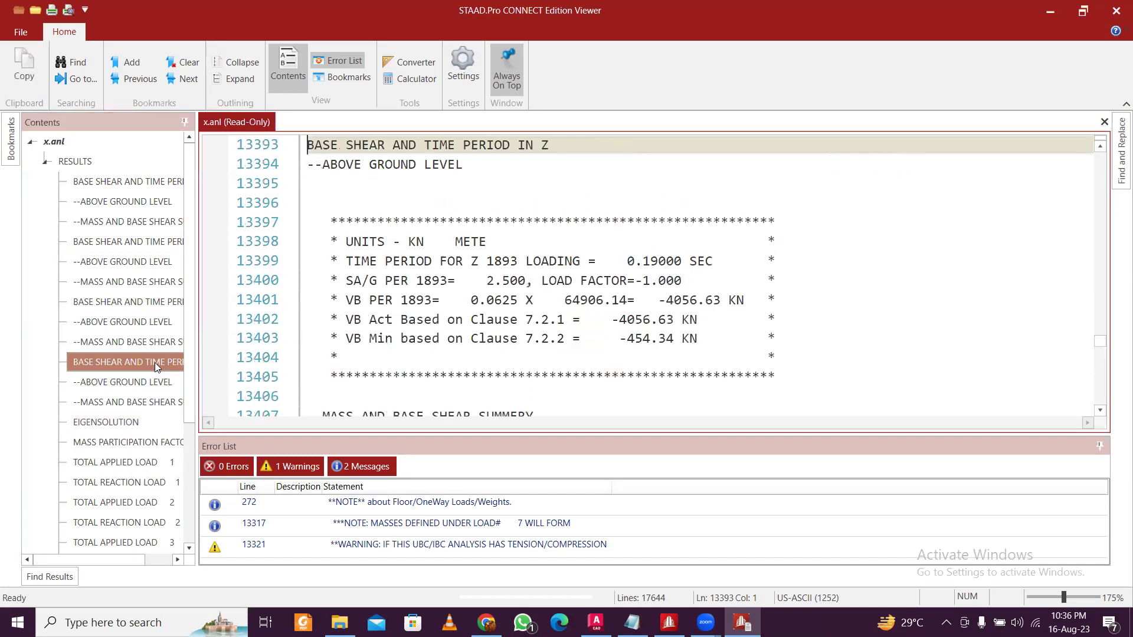
{"action": "scroll", "coordinate": [538, 348], "scroll_direction": "down", "scroll_amount": 4}
{"action": "scroll", "coordinate": [538, 348], "scroll_direction": "down", "scroll_amount": 5}
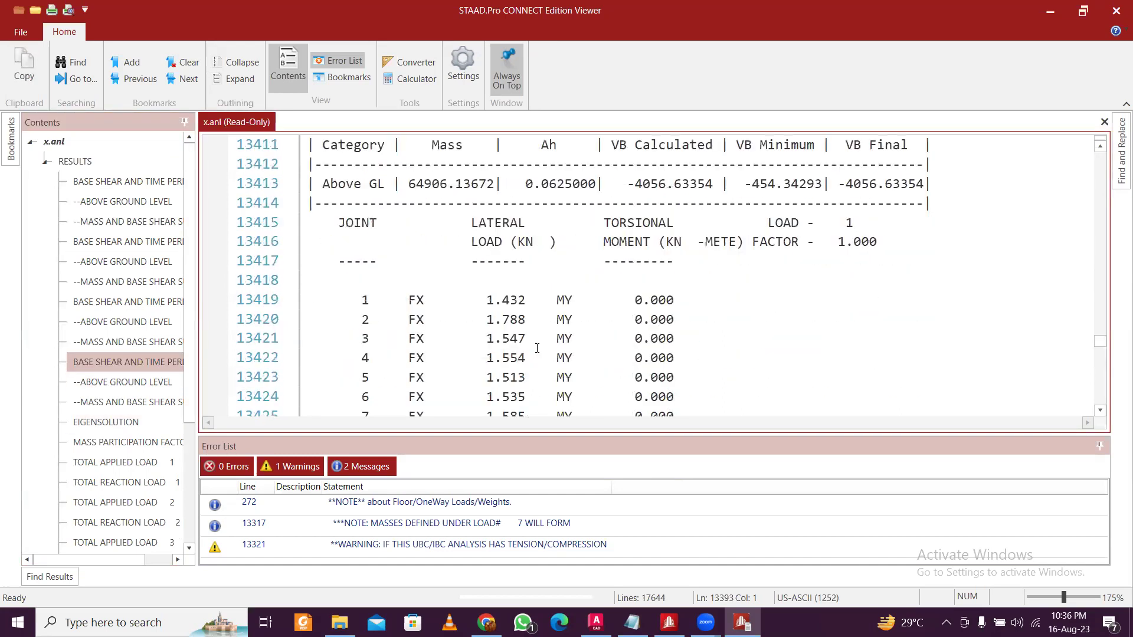
{"action": "scroll", "coordinate": [537, 348], "scroll_direction": "down", "scroll_amount": 20}
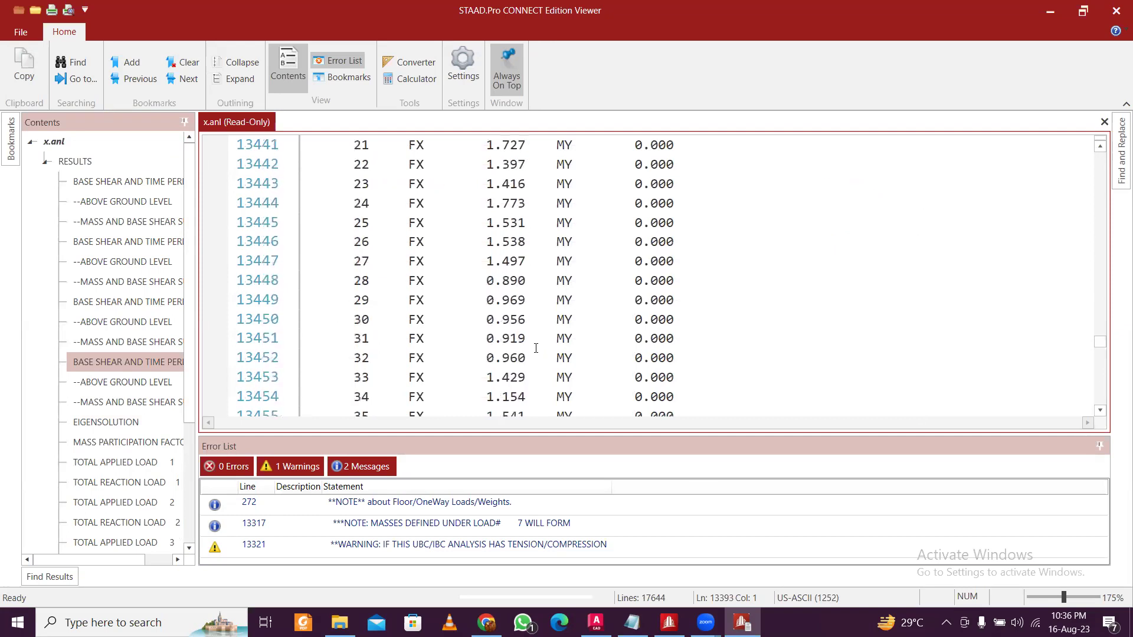
{"action": "scroll", "coordinate": [529, 347], "scroll_direction": "down", "scroll_amount": 7}
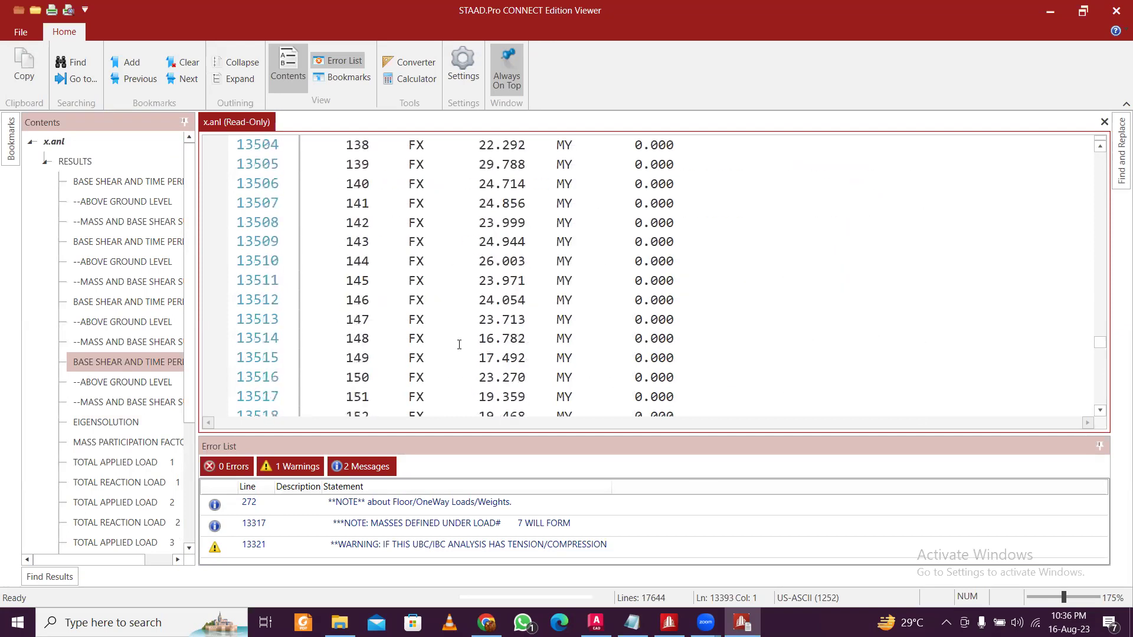
{"action": "left_click", "coordinate": [1116, 10]}
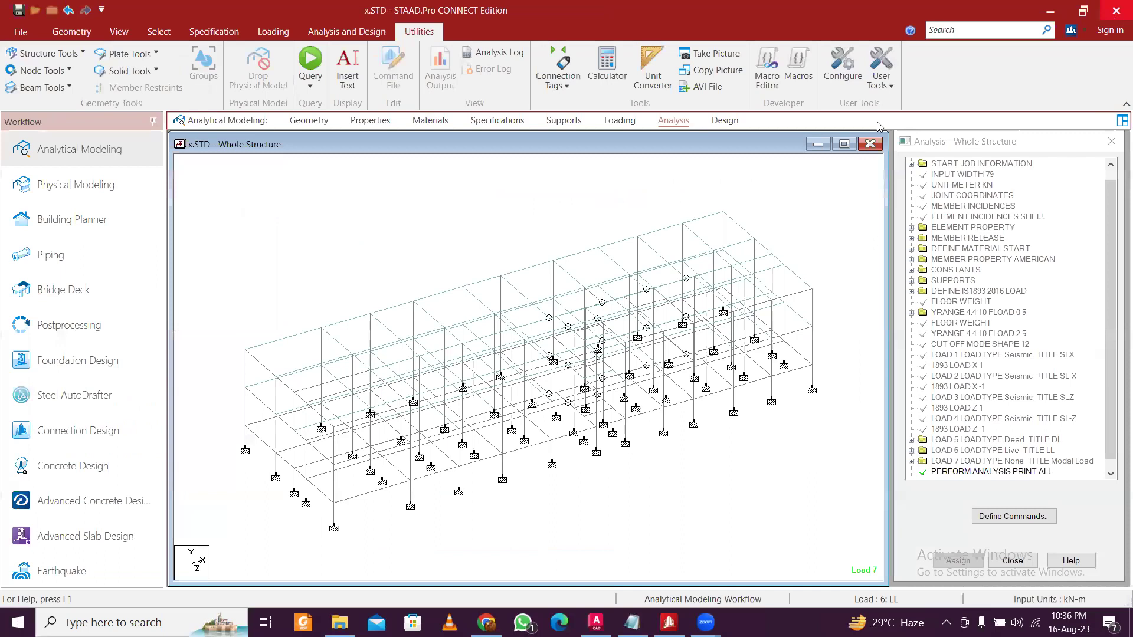
Enter the Postprocessing workflow with only load case 7 Modal Load selected, and display the Dynamics results
{"action": "left_click", "coordinate": [118, 327]}
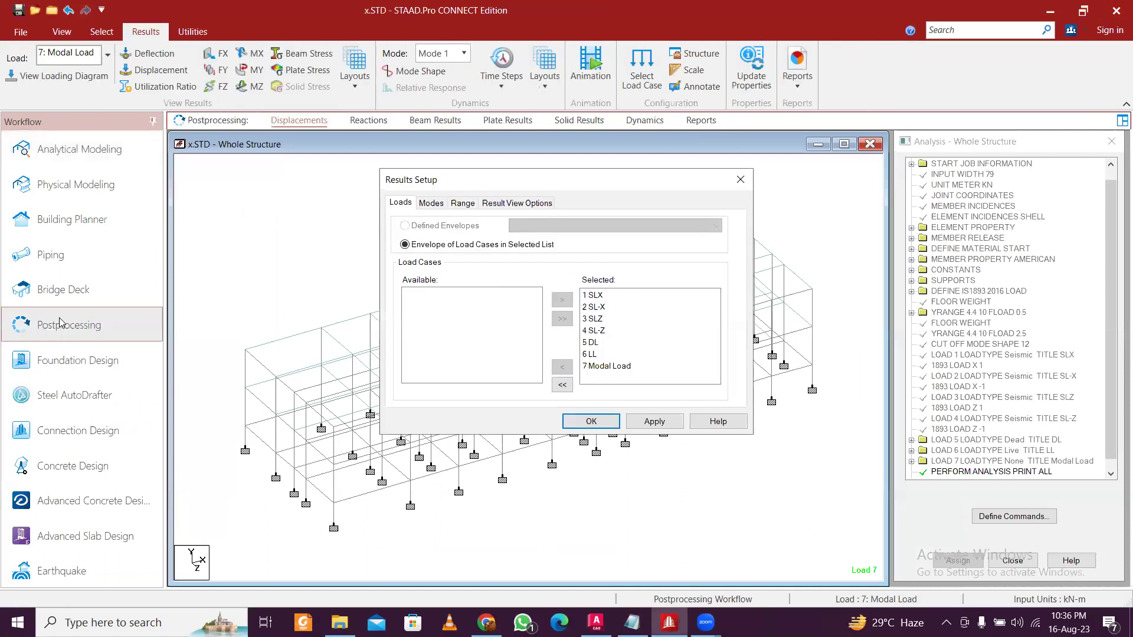
{"action": "left_click", "coordinate": [560, 387]}
{"action": "left_click", "coordinate": [443, 366]}
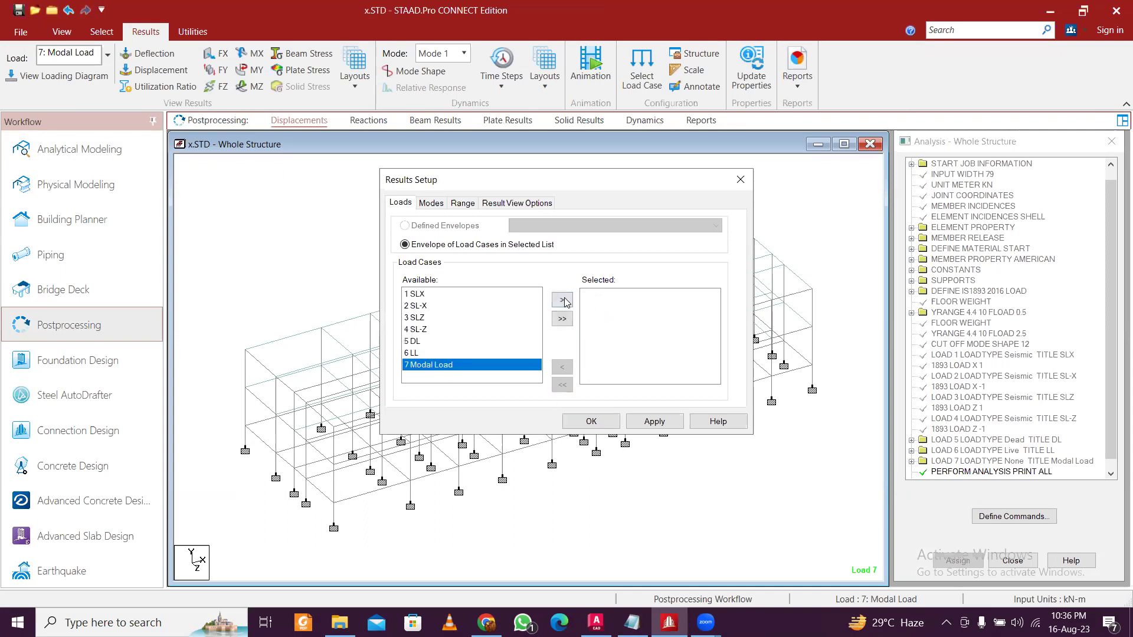
{"action": "left_click", "coordinate": [562, 300]}
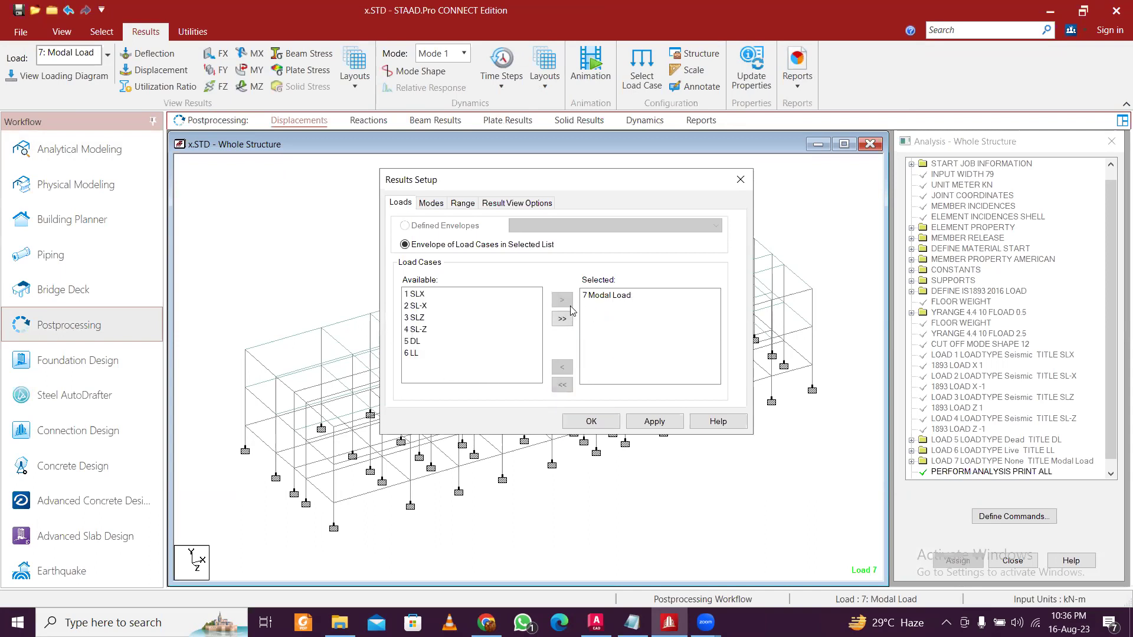
{"action": "left_click", "coordinate": [591, 421]}
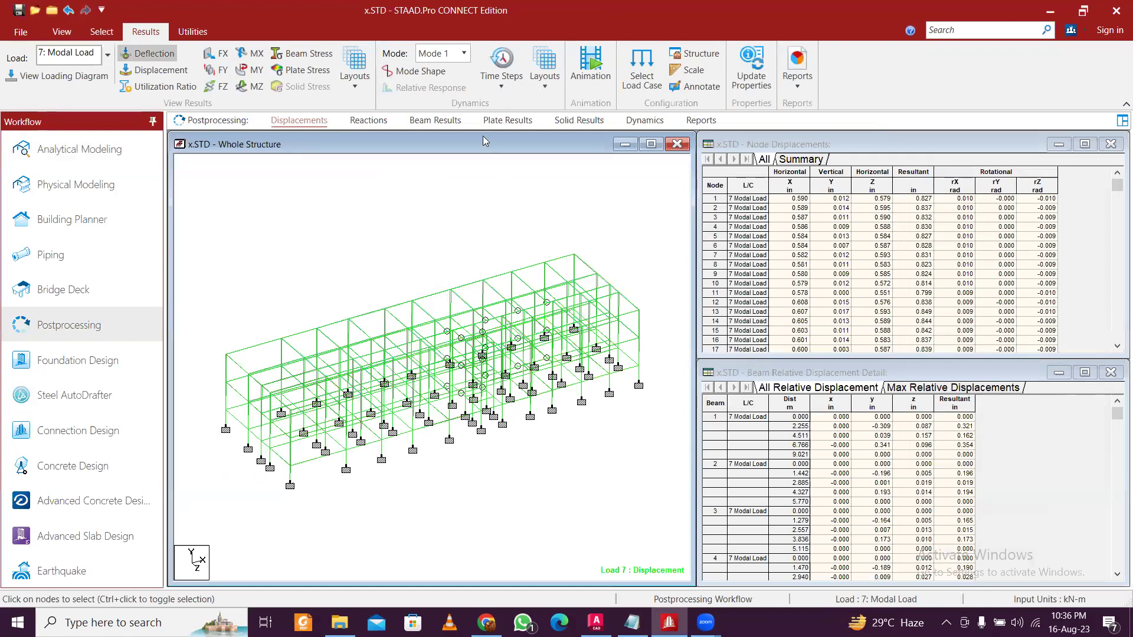
{"action": "left_click", "coordinate": [651, 123]}
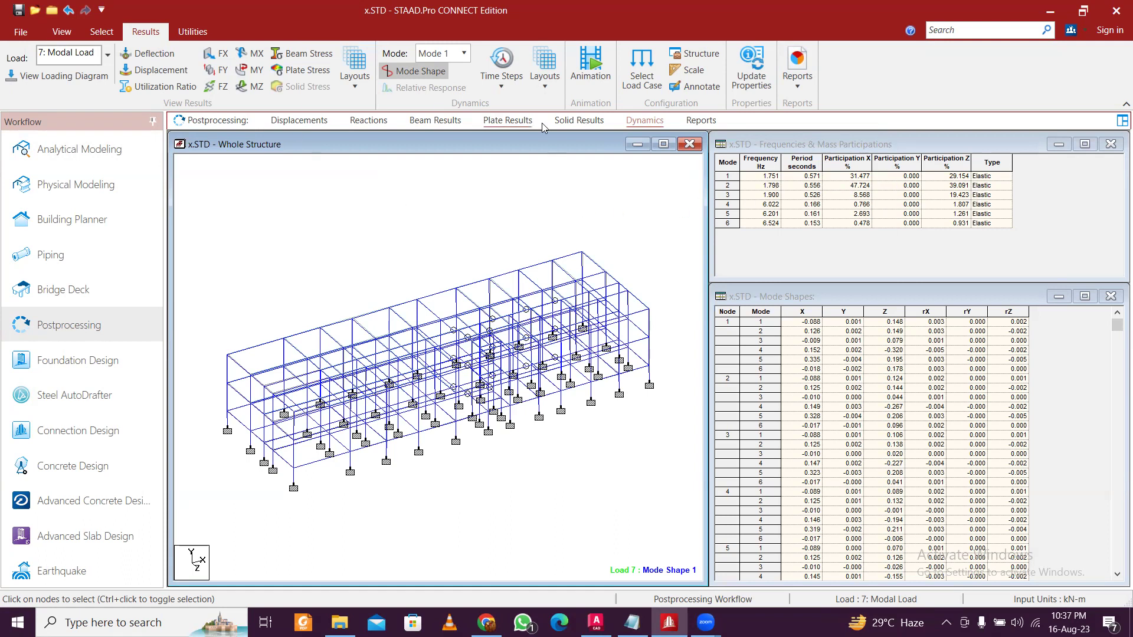
View the structure's mode shape 3 for the modal load, and return to mode shape 1
{"action": "left_click", "coordinate": [464, 53]}
{"action": "left_click", "coordinate": [451, 105]}
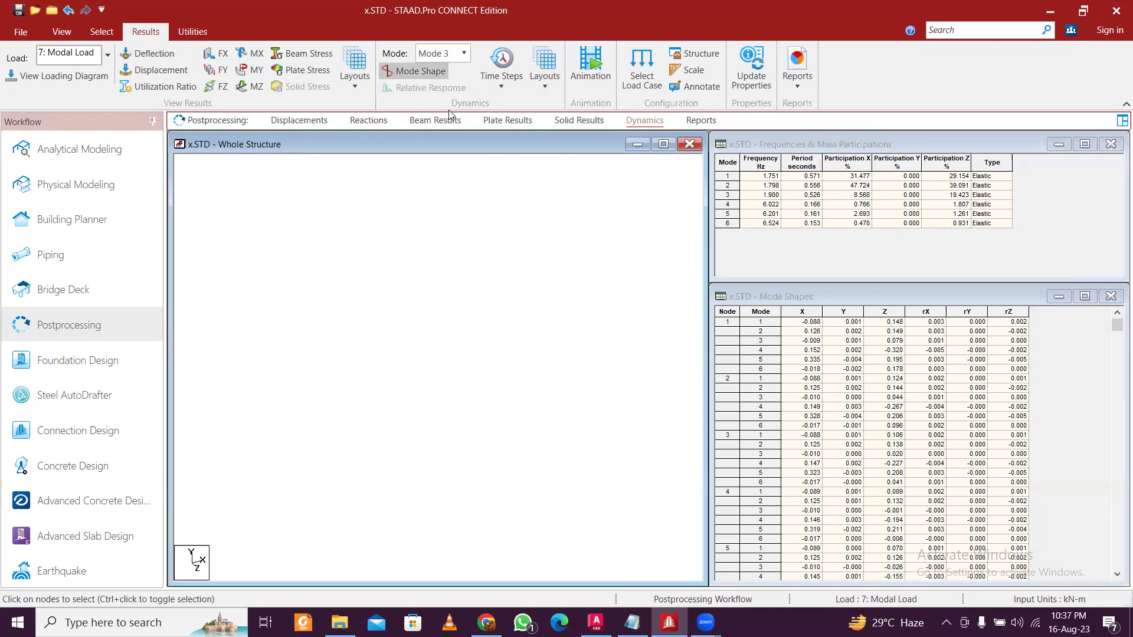
{"action": "left_click", "coordinate": [457, 54]}
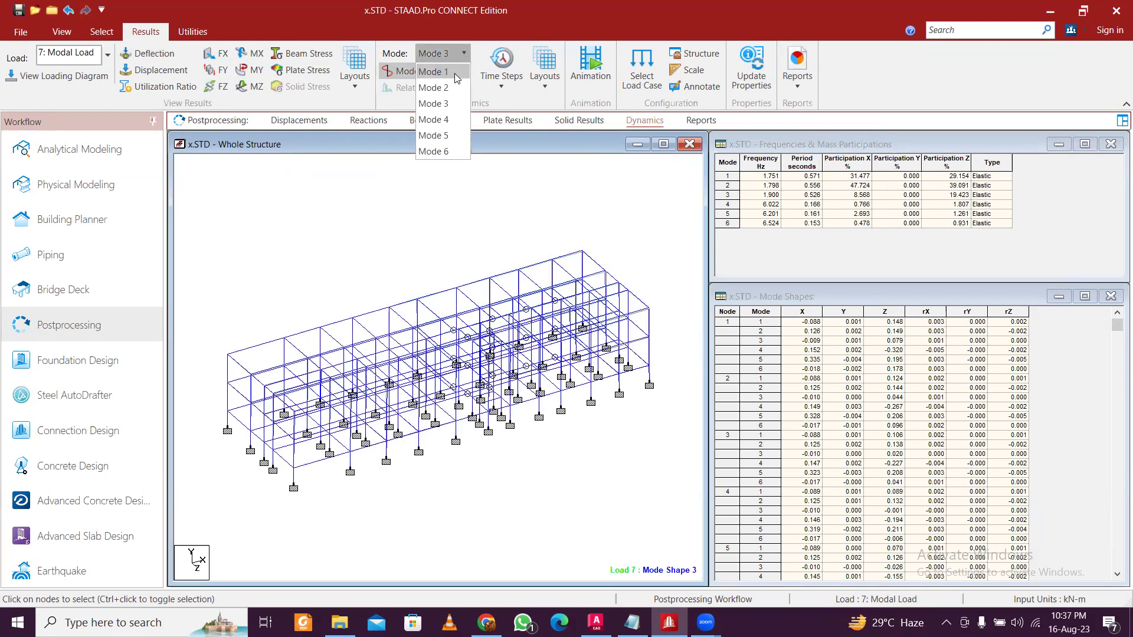
{"action": "left_click", "coordinate": [455, 73]}
Animate the structure's mode shape 1 by setting the animation diagram type to Mode with a target of 170 FPS
{"action": "left_click", "coordinate": [590, 64]}
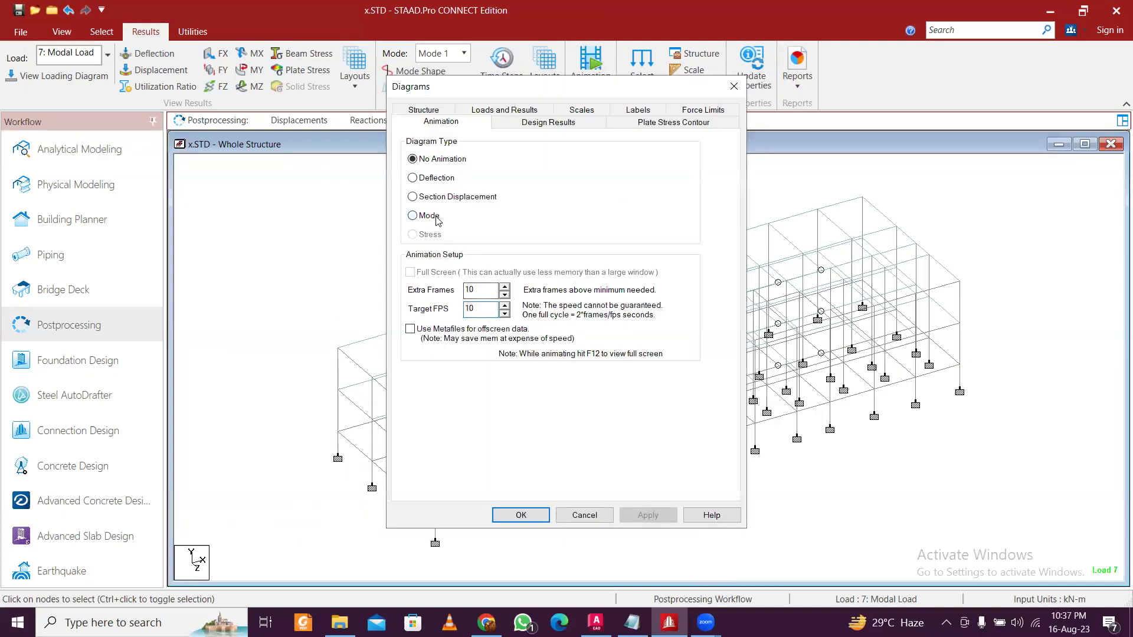
{"action": "left_click", "coordinate": [412, 216]}
{"action": "key", "text": "Tab"}
{"action": "key", "text": "Tab"}
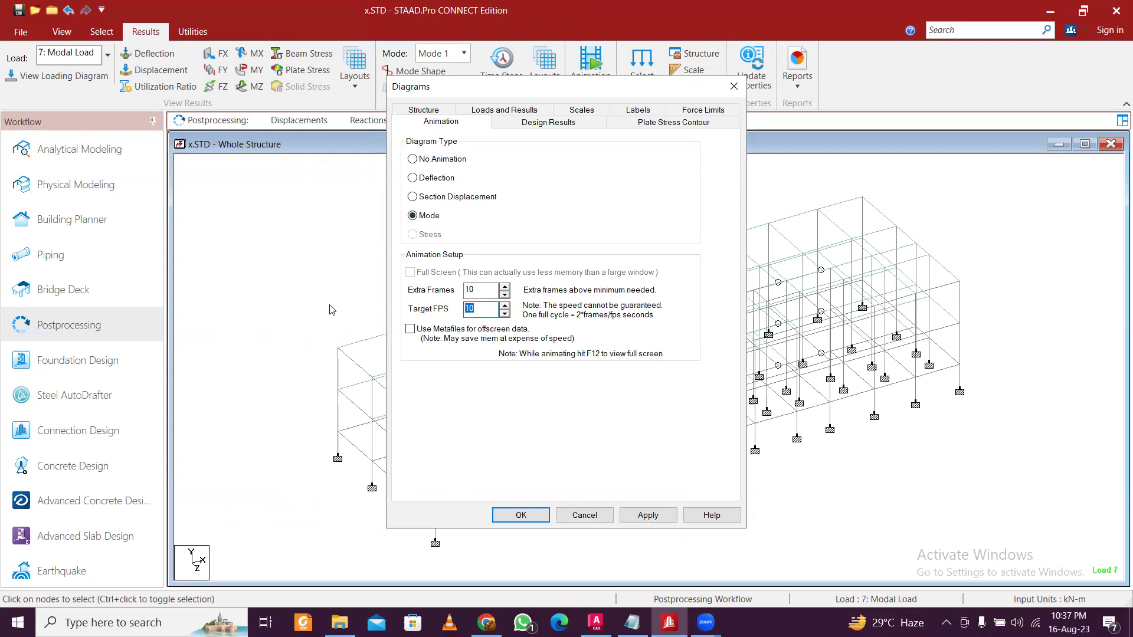
{"action": "type", "text": "1"}
{"action": "left_click_drag", "start_coordinate": [583, 88], "coordinate": [449, 19]}
{"action": "left_click", "coordinate": [504, 447]}
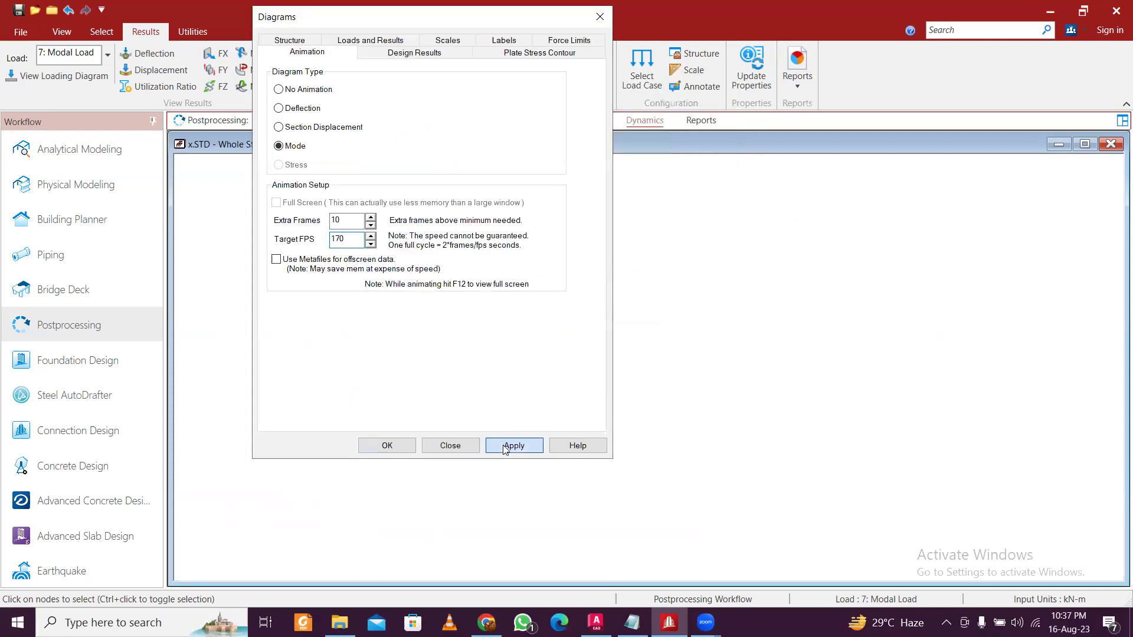
{"action": "left_click", "coordinate": [404, 445]}
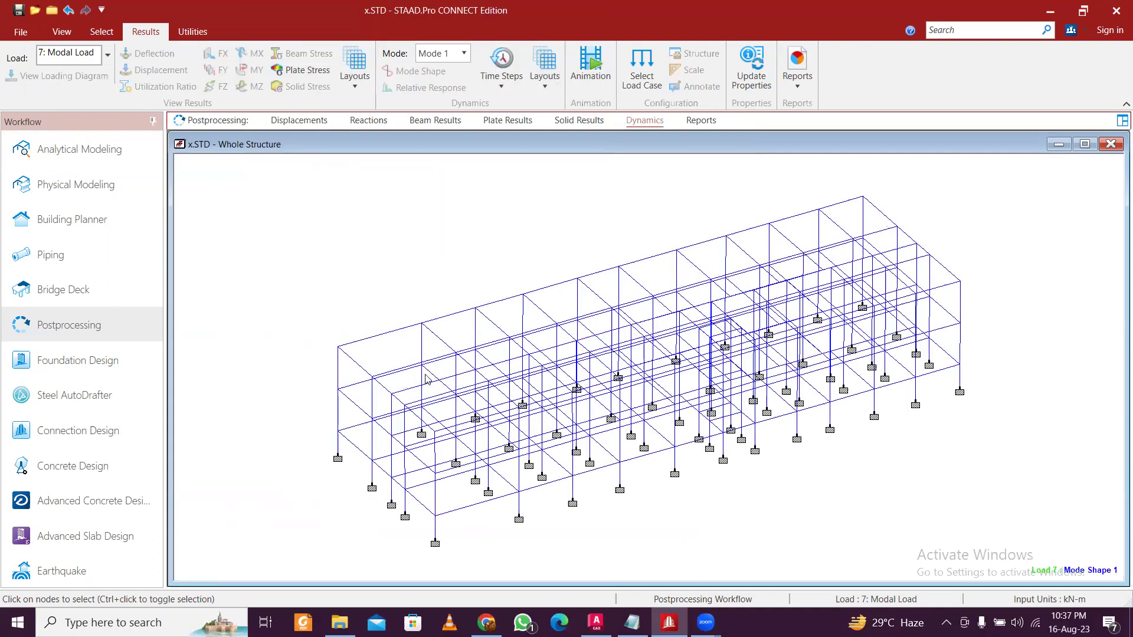
View the animated mode shapes of modes 2, 3 and 5 one after another
{"action": "left_click", "coordinate": [461, 54]}
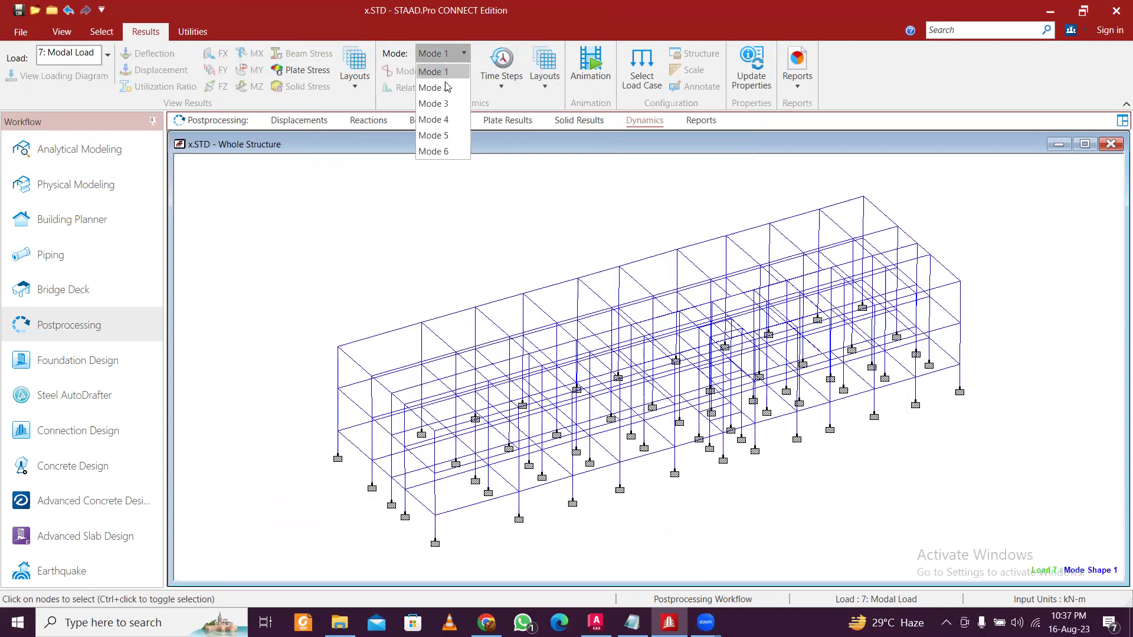
{"action": "left_click", "coordinate": [445, 87]}
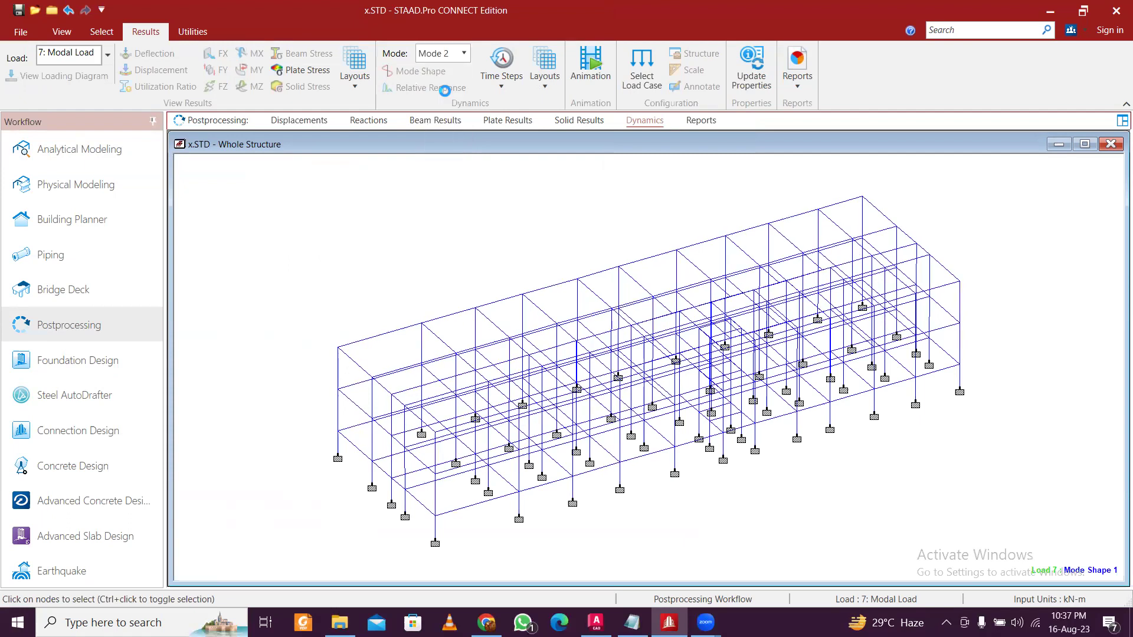
{"action": "left_click", "coordinate": [461, 54]}
{"action": "left_click", "coordinate": [451, 102]}
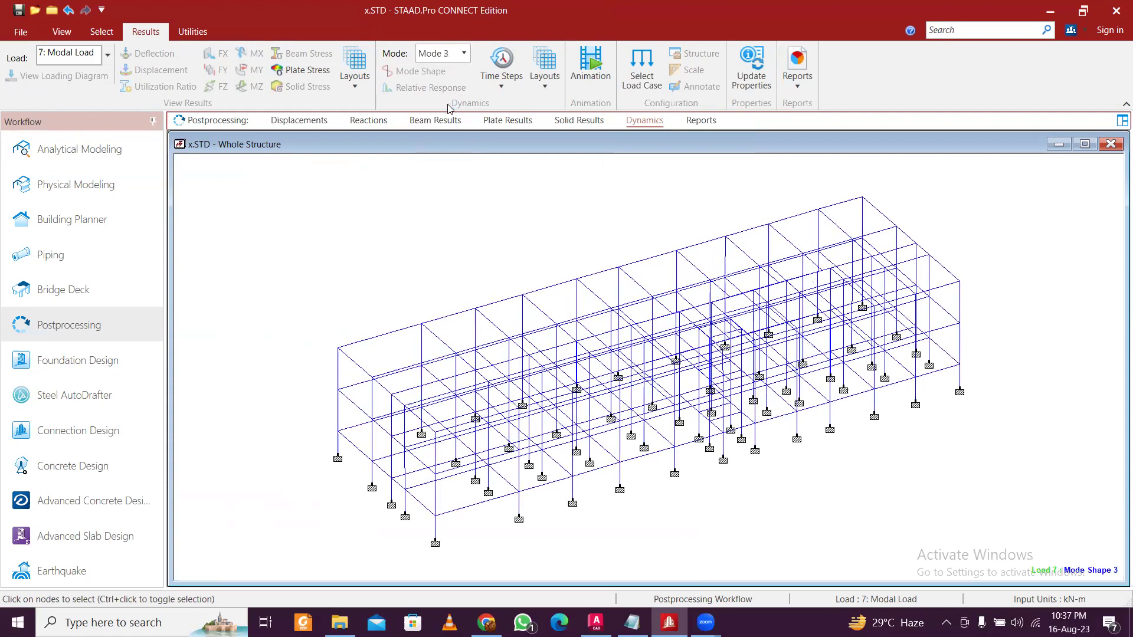
{"action": "left_click", "coordinate": [453, 54]}
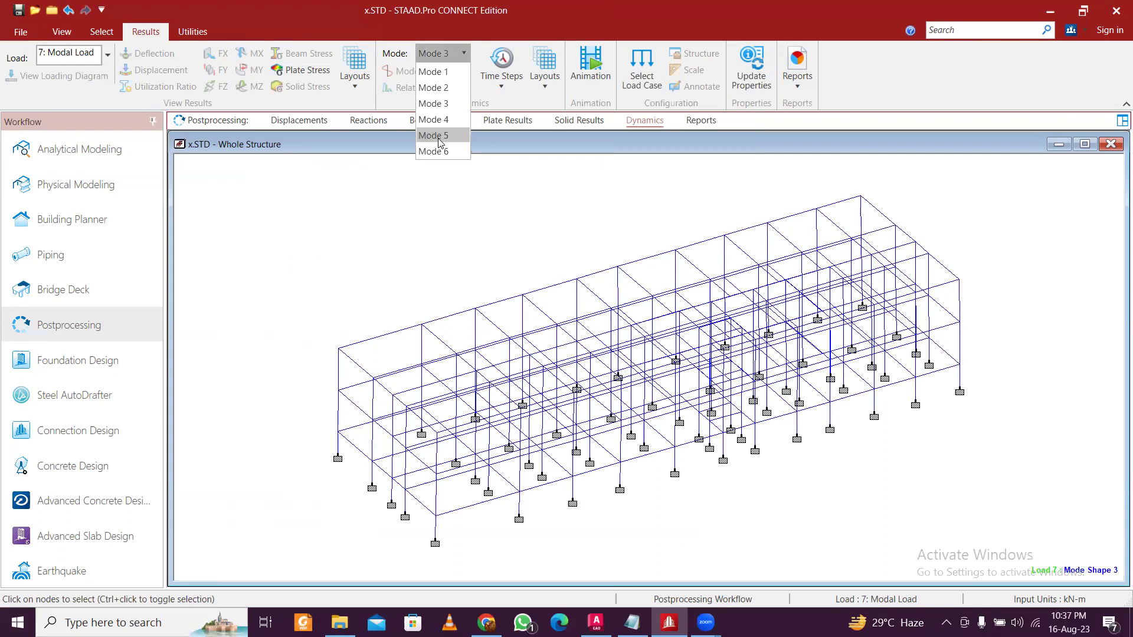
{"action": "left_click", "coordinate": [449, 135]}
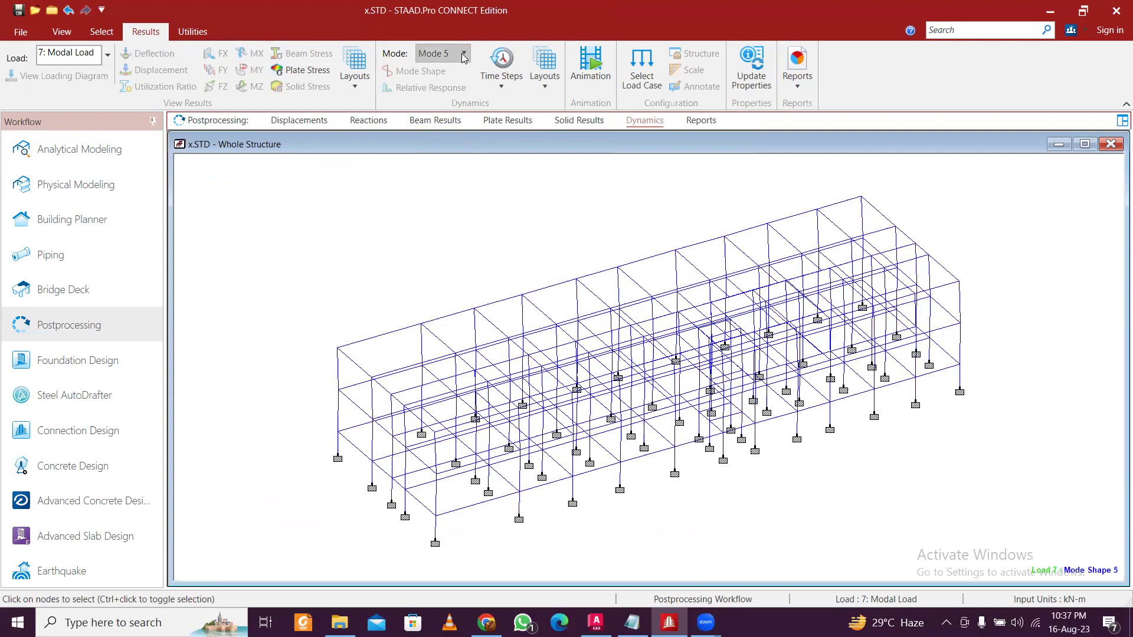